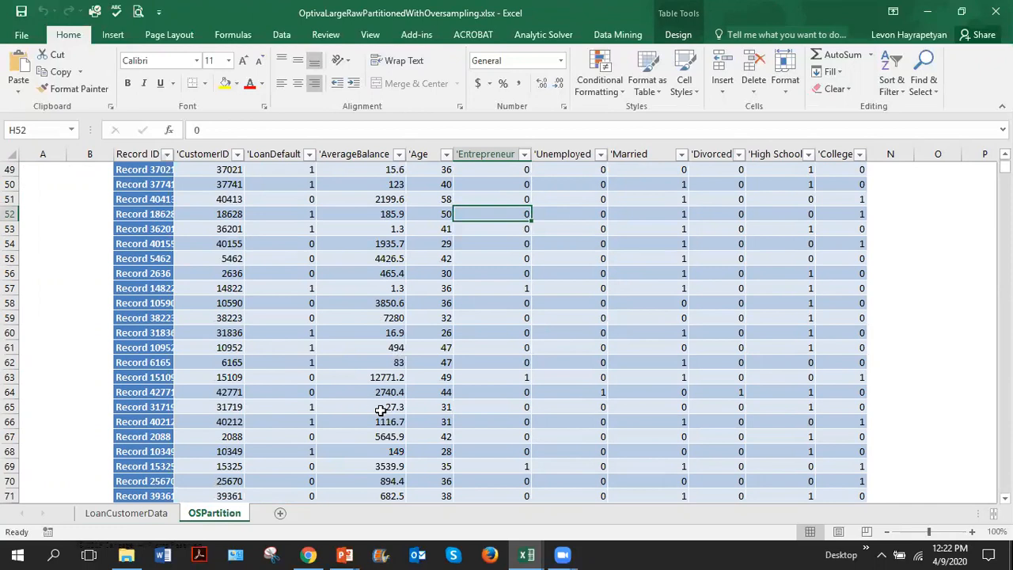
# Step: Switch to the New Data For Classification.xlsx workbook
pyautogui.hotkey('alt', 'Tab')
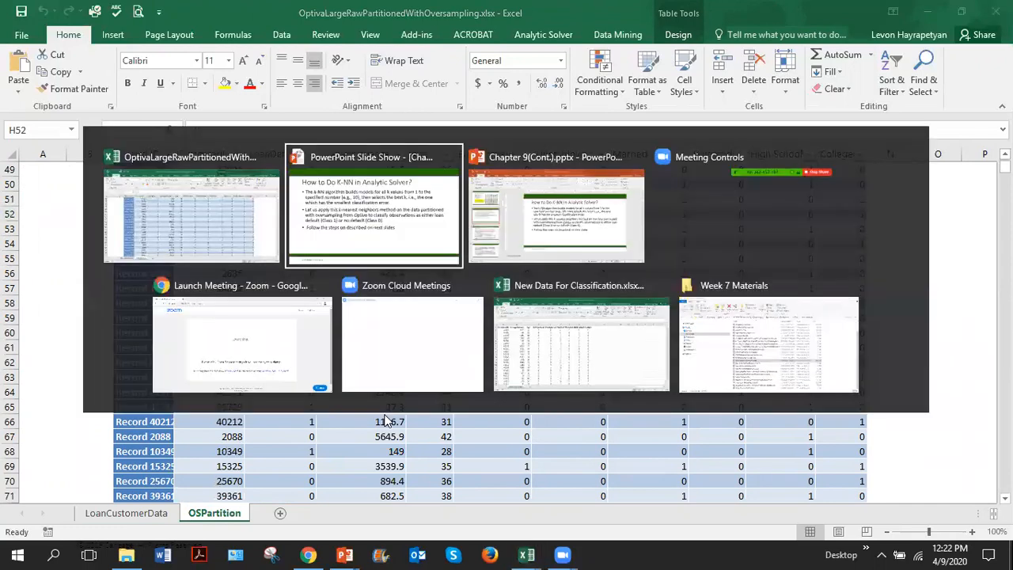
pyautogui.hotkey('alt', 'Tab')
pyautogui.hotkey('alt', 'Tab')
pyautogui.hotkey('alt', 'Tab')
pyautogui.hotkey('alt', 'Tab')
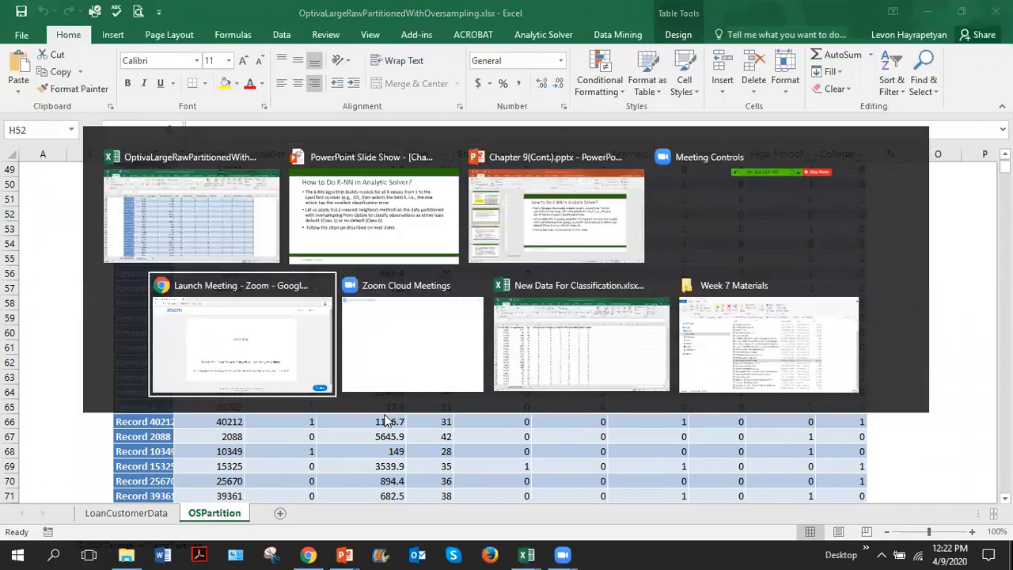
pyautogui.hotkey('alt', 'Tab')
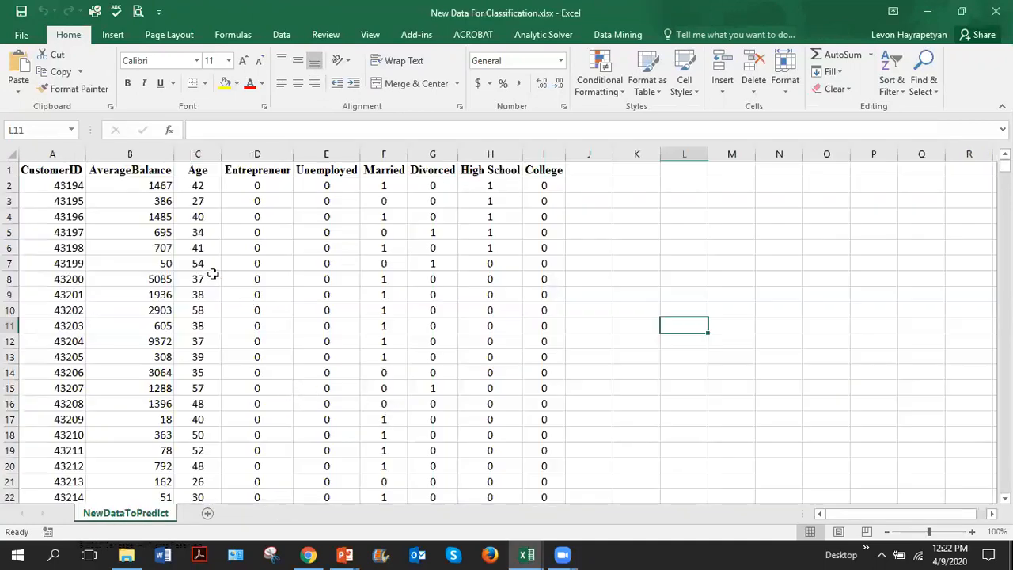
# Step: Examine the customer records and column headings in the NewDataToPredict sheet
pyautogui.click(215, 277)
pyautogui.scroll(-5, 229, 304)
pyautogui.scroll(5, 236, 308)
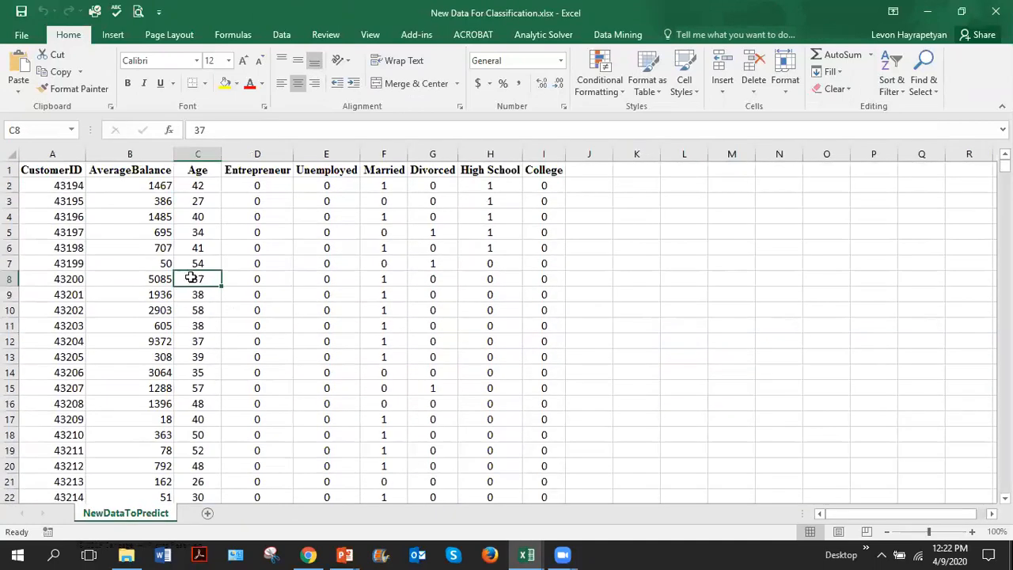
pyautogui.scroll(-1, 187, 224)
pyautogui.scroll(1, 188, 227)
pyautogui.click(155, 232)
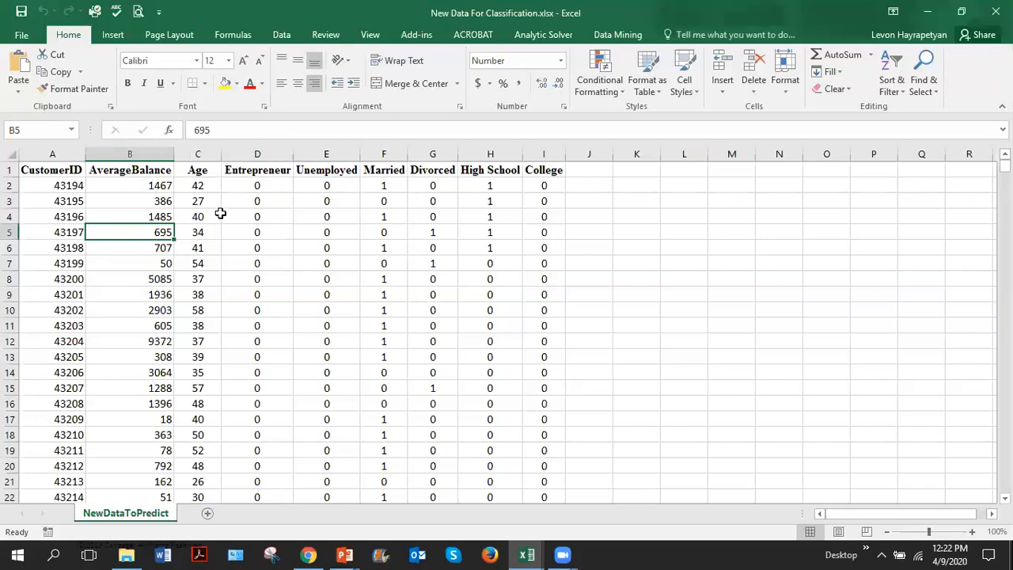
pyautogui.click(265, 326)
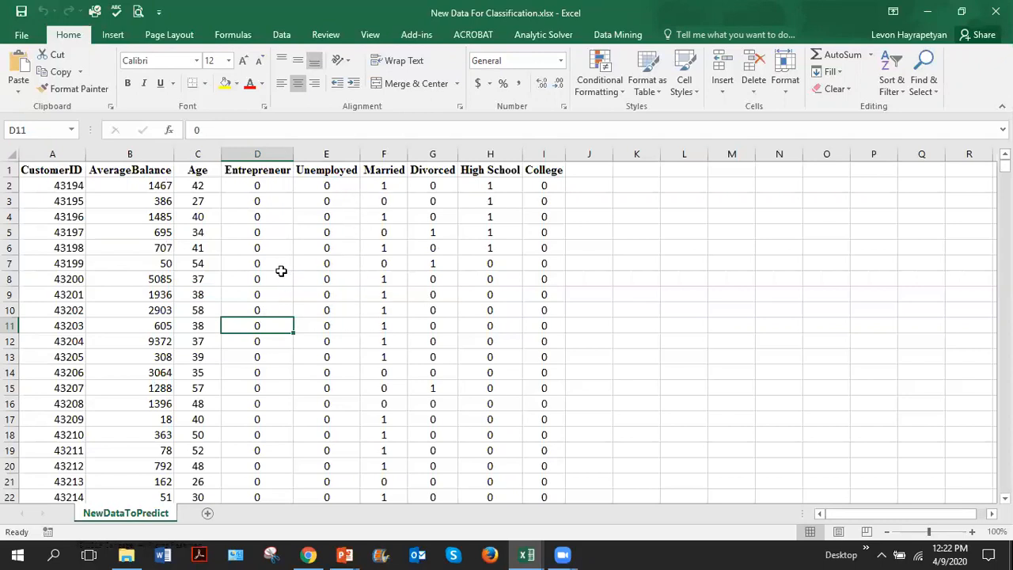
# Step: Copy the NewDataToPredict sheet to the end of the OptivaLargeRawPartitionedWithOversampling.xlsx workbook
pyautogui.rightClick(146, 515)
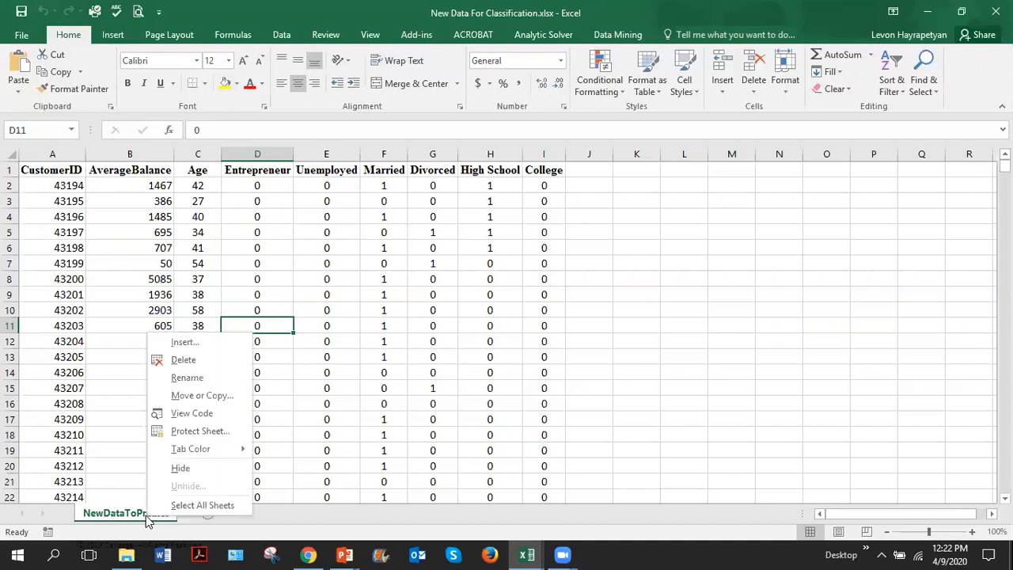
pyautogui.click(198, 396)
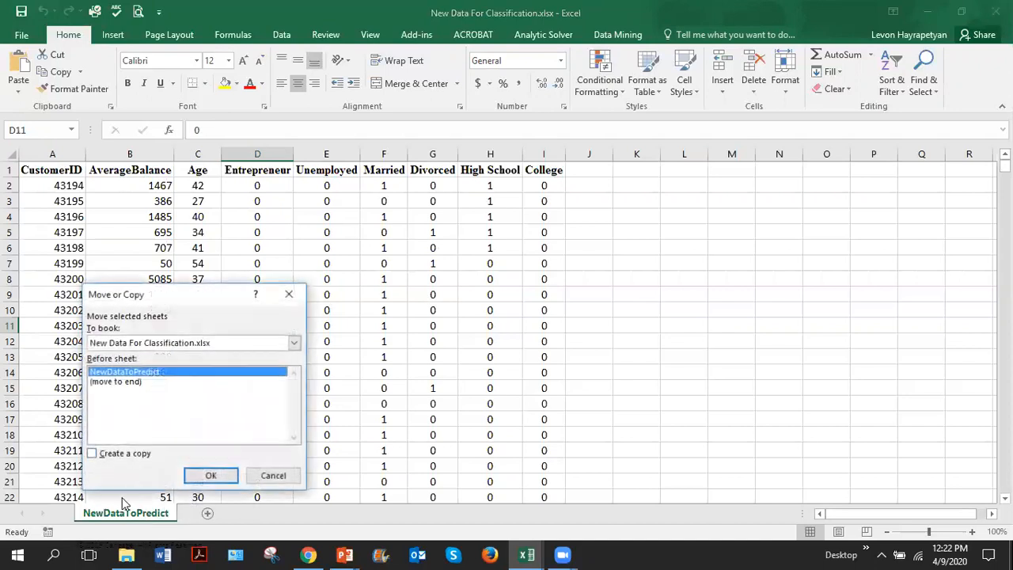
pyautogui.click(92, 456)
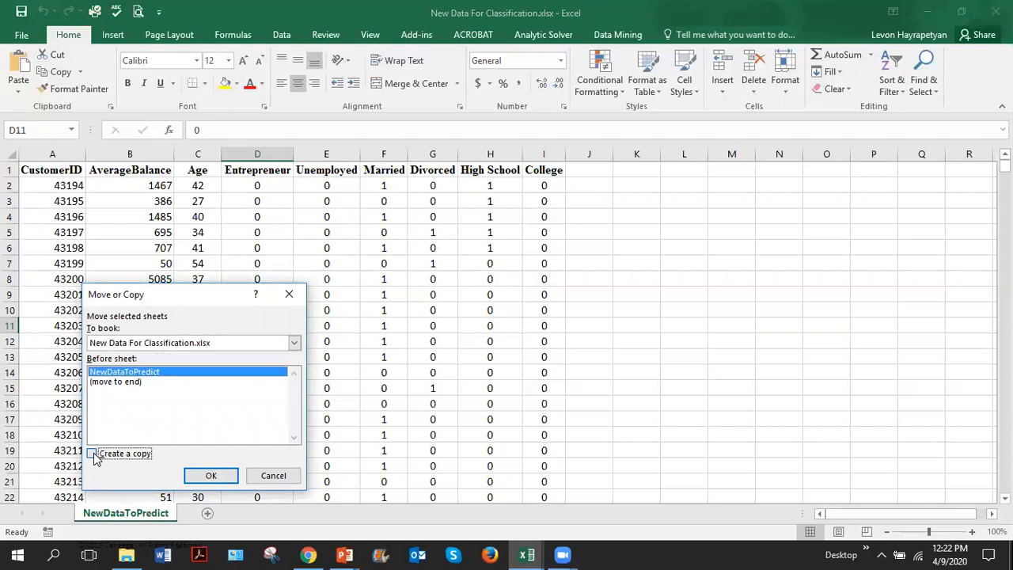
pyautogui.click(168, 343)
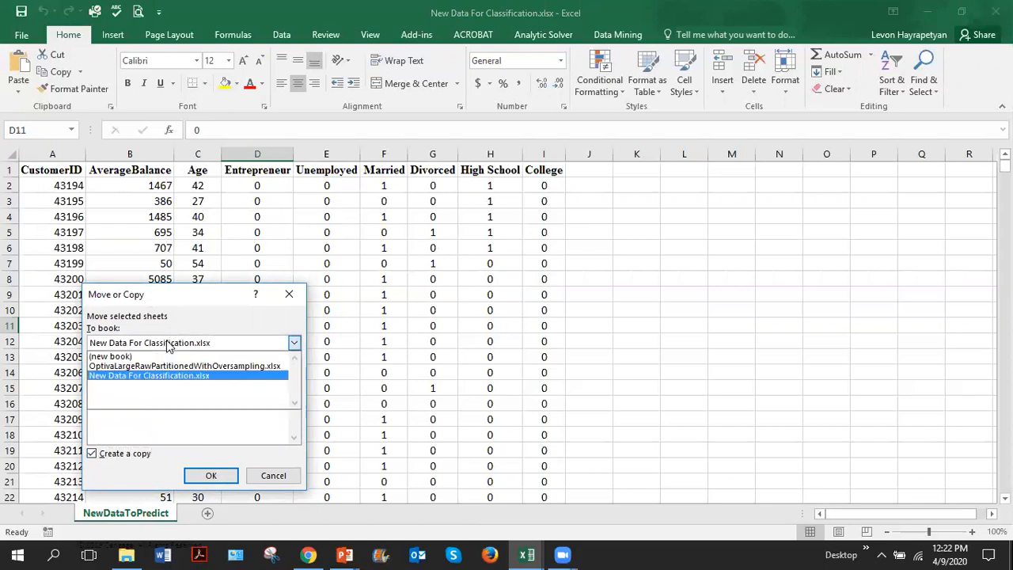
pyautogui.click(155, 366)
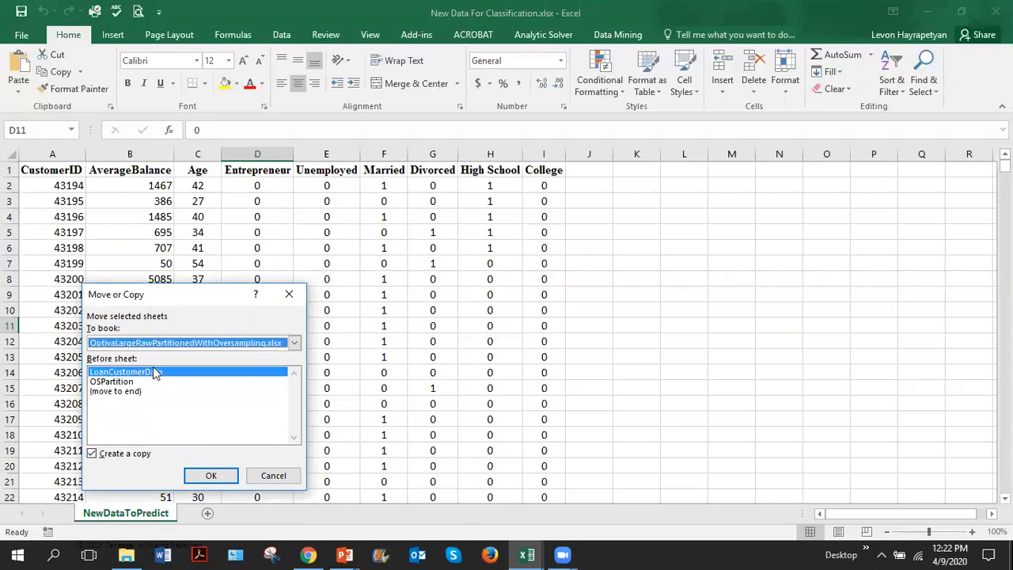
pyautogui.click(117, 391)
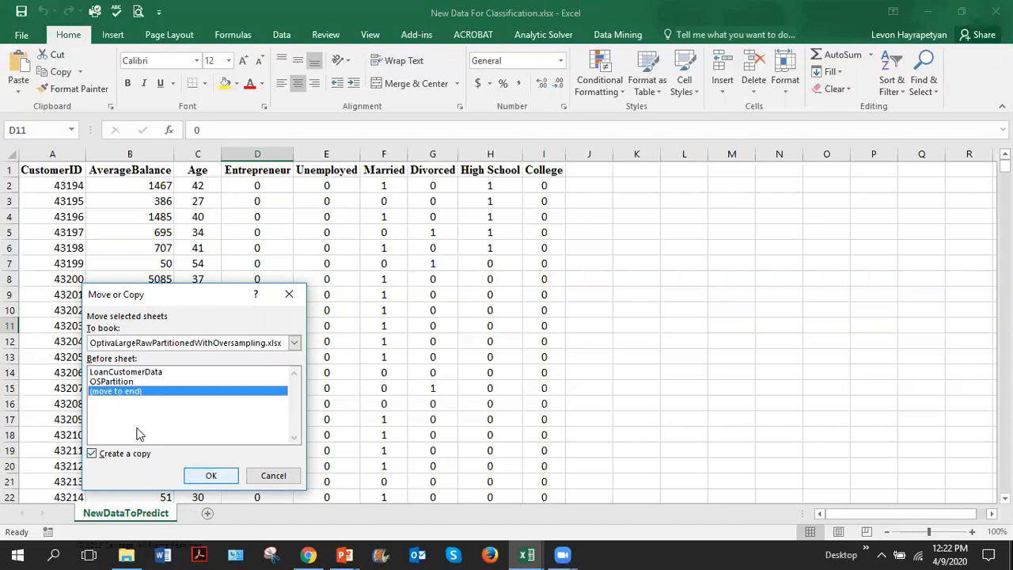
pyautogui.click(214, 479)
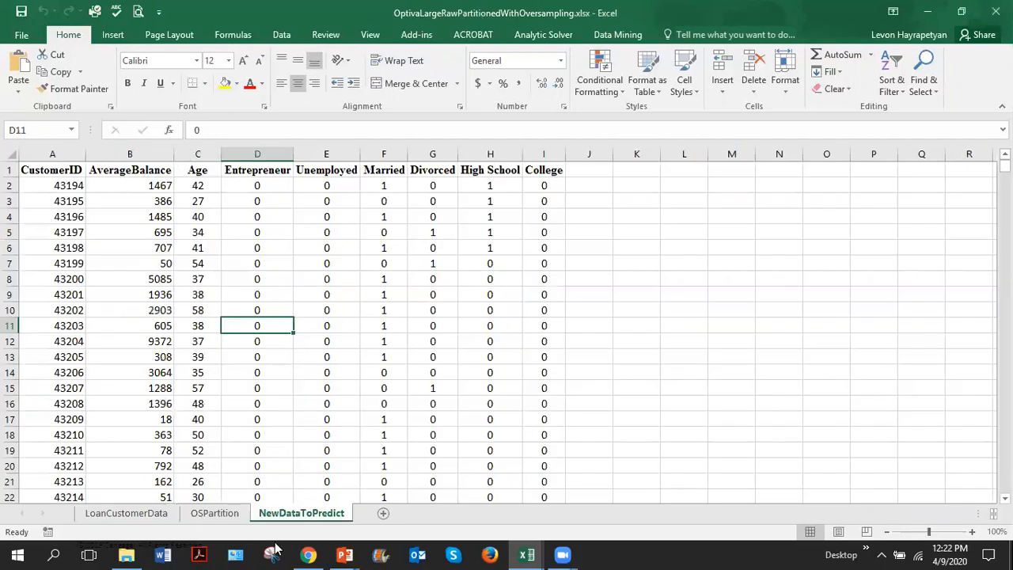
# Step: Compare the columns of the LoanCustomerData, OSPartition and NewDataToPredict sheets
pyautogui.click(123, 513)
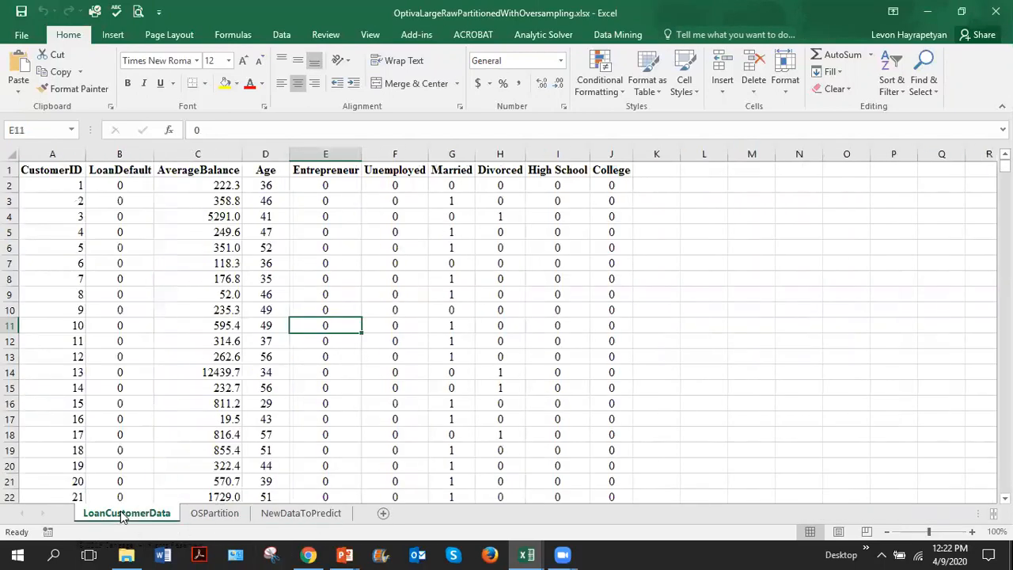
pyautogui.click(216, 514)
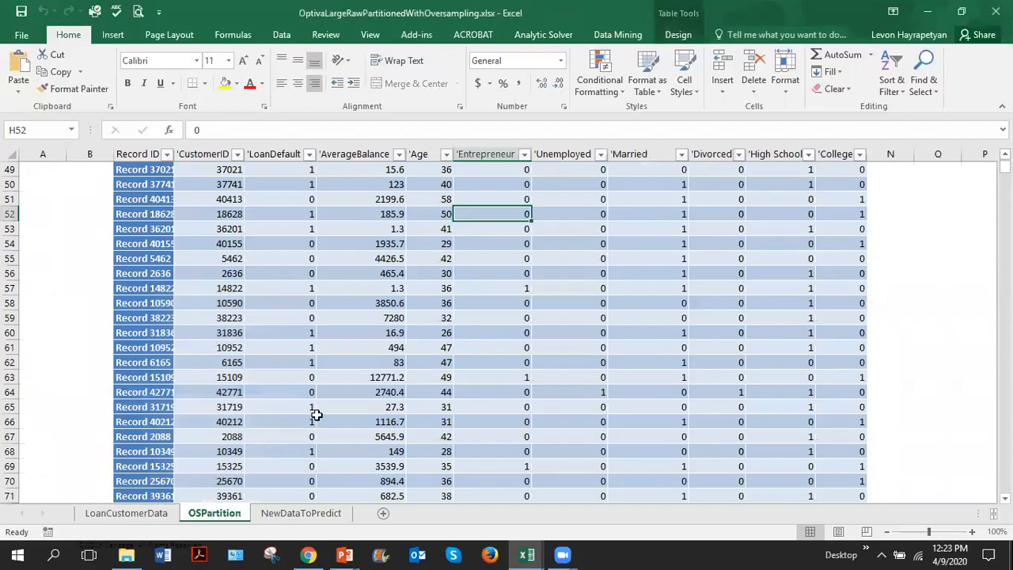
pyautogui.click(298, 515)
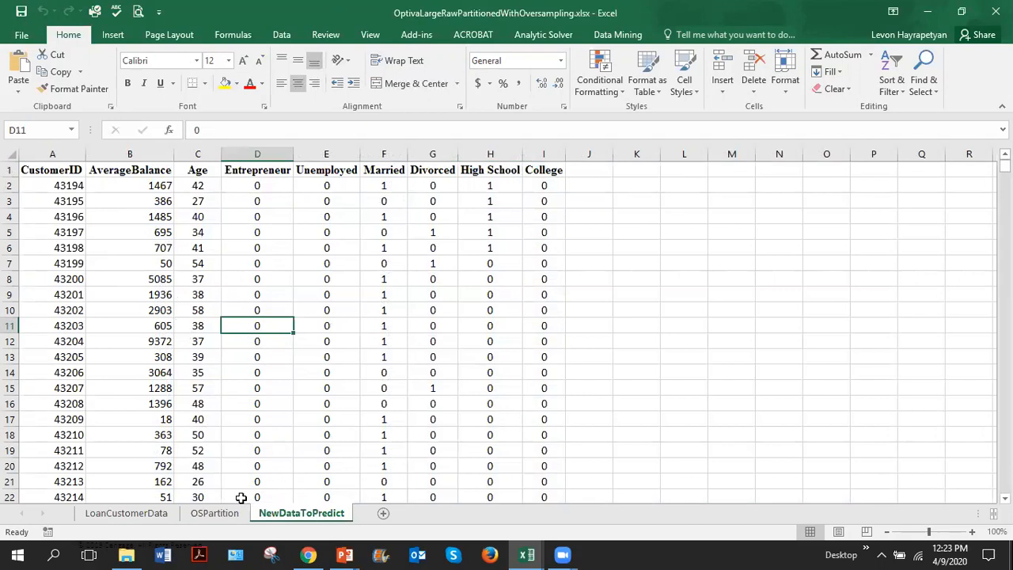
pyautogui.click(214, 513)
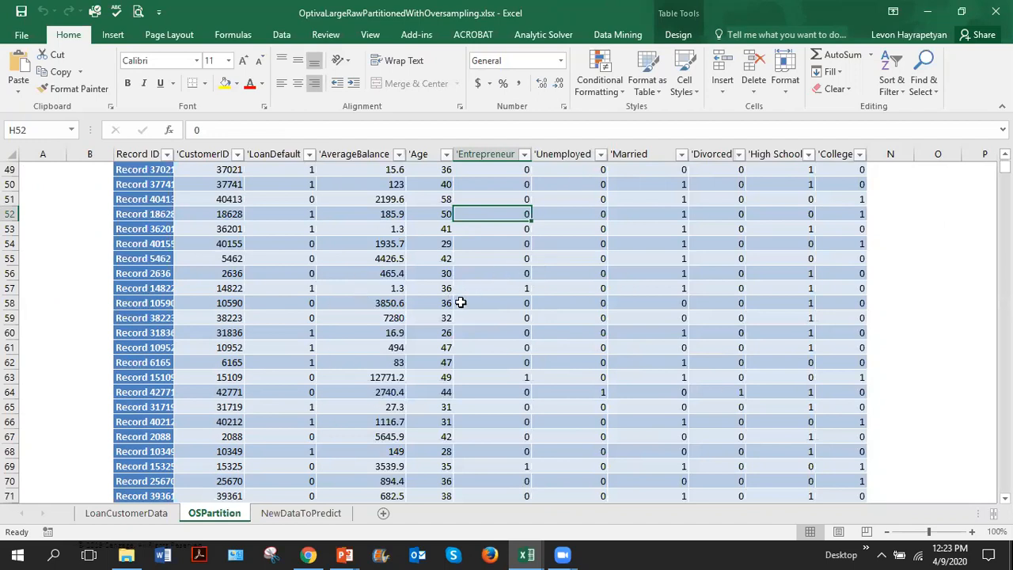
pyautogui.click(132, 514)
pyautogui.click(340, 328)
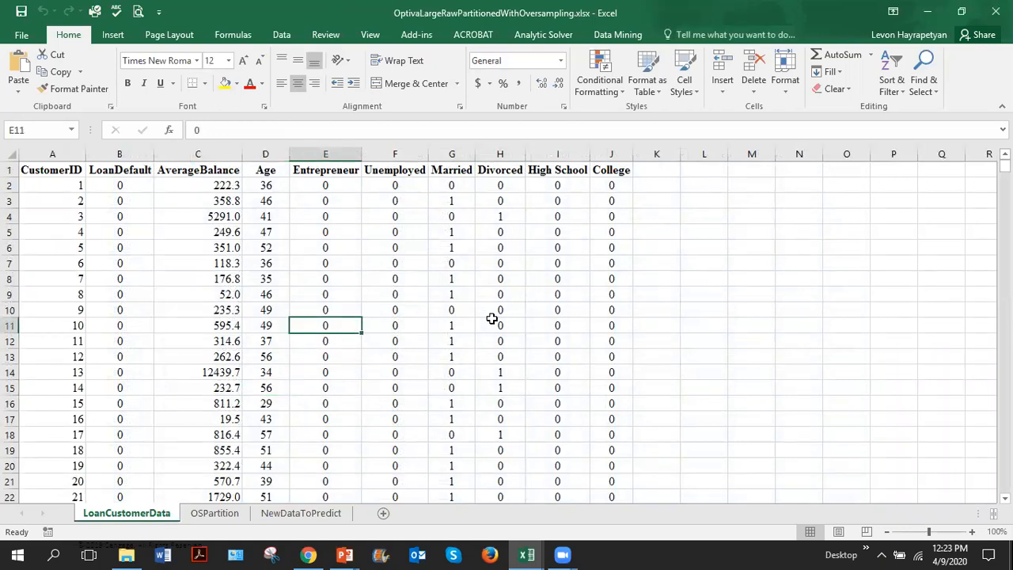
# Step: Start a k-Nearest Neighbors classification on the OSPartition data, dismissing the software update notice
pyautogui.click(214, 514)
pyautogui.click(475, 302)
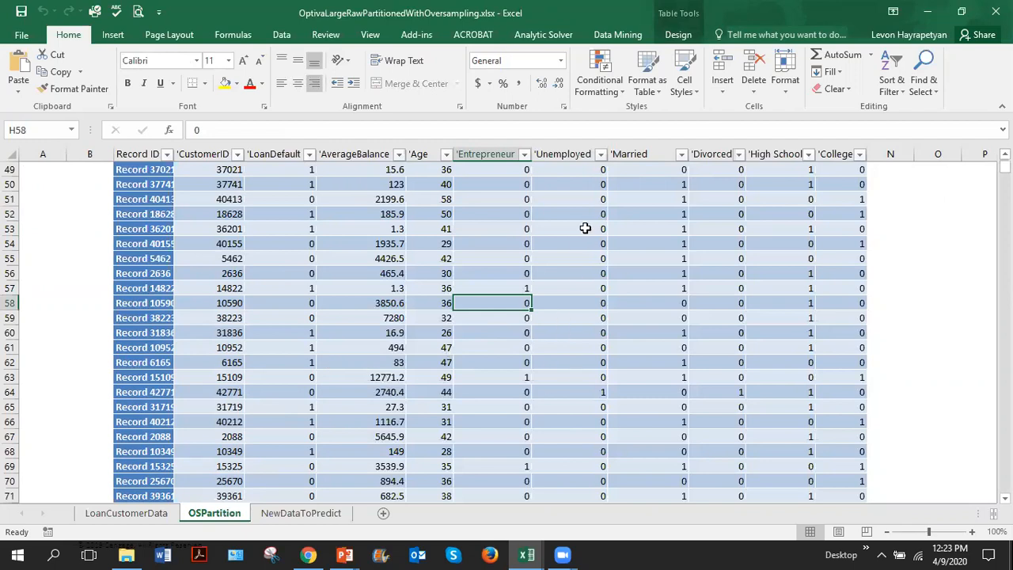
pyautogui.click(620, 36)
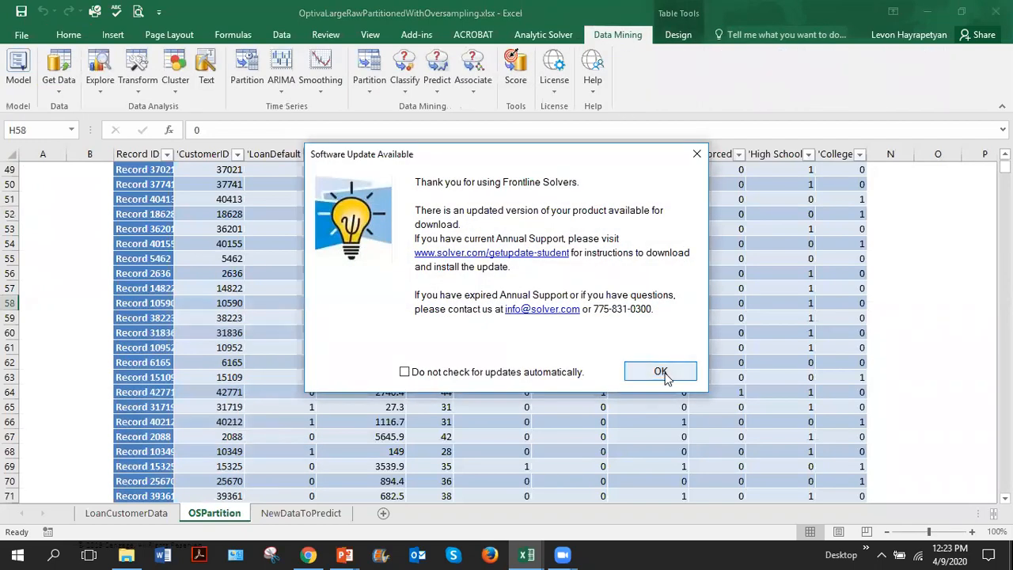
pyautogui.click(661, 373)
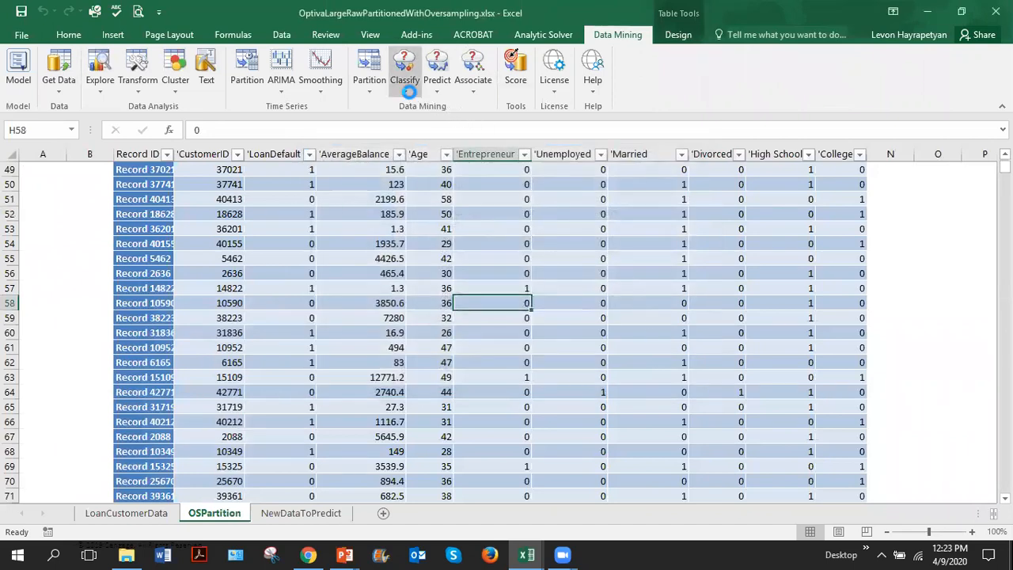
pyautogui.click(406, 87)
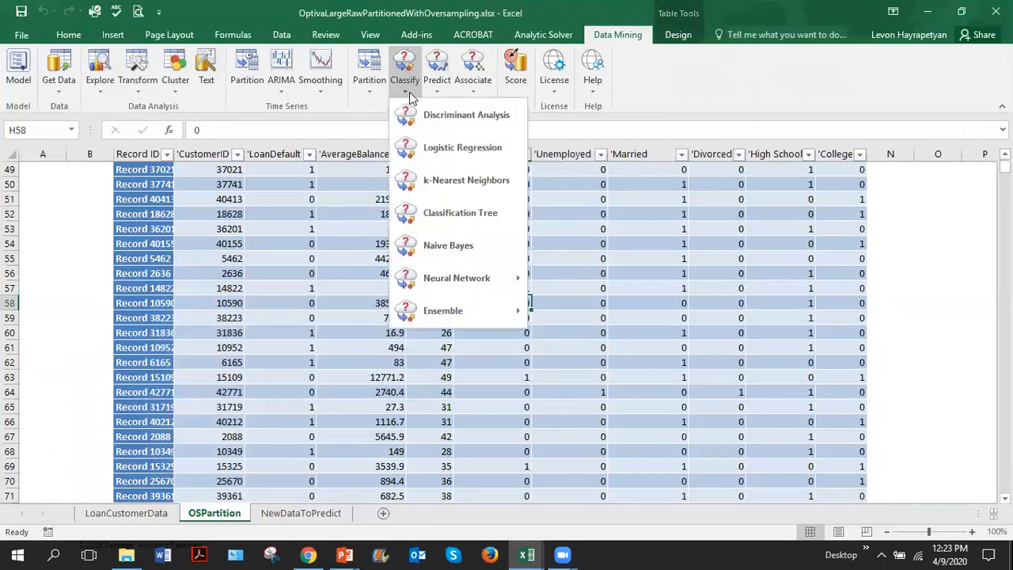
pyautogui.click(463, 189)
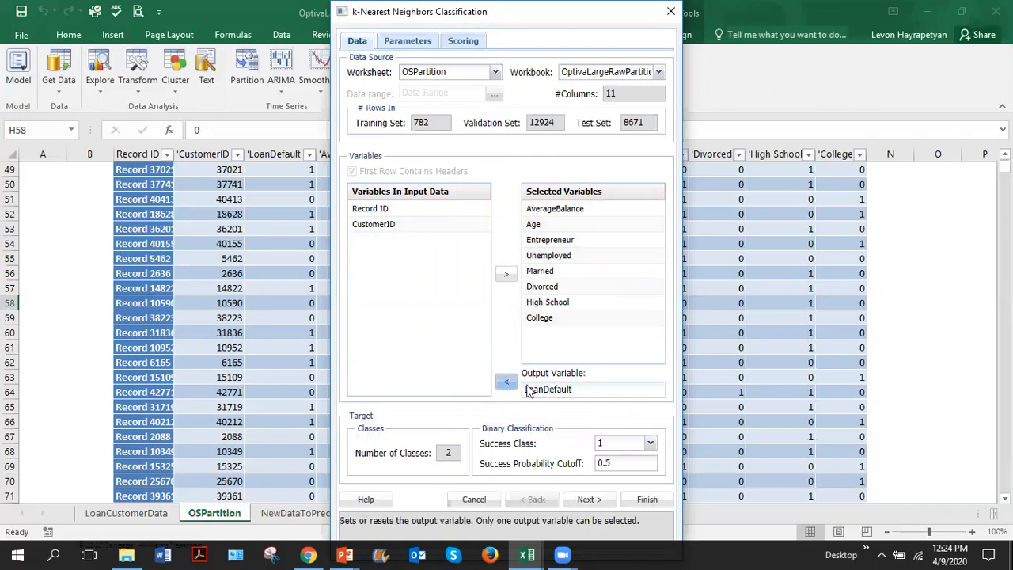
# Step: Clear the LoanDefault output variable and remove all input variables from AverageBalance through College
pyautogui.click(507, 386)
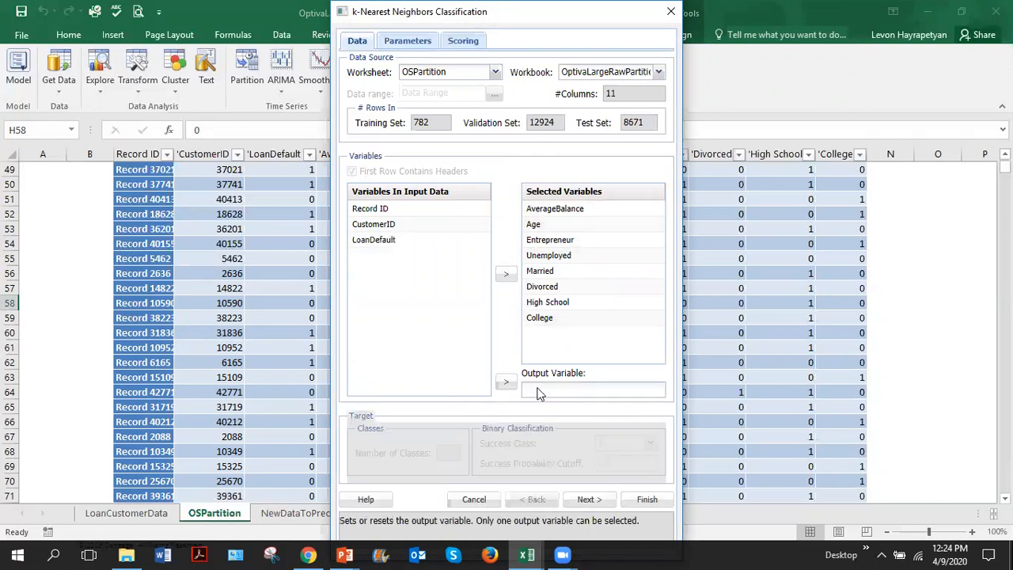
pyautogui.click(545, 208)
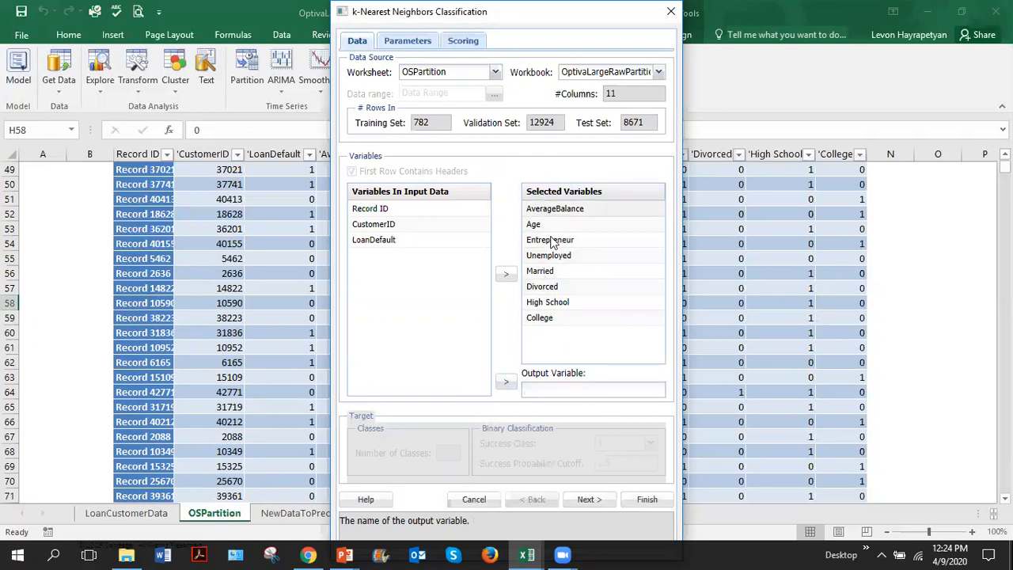
pyautogui.keyDown('shift'); pyautogui.click(550, 319); pyautogui.keyUp('shift')
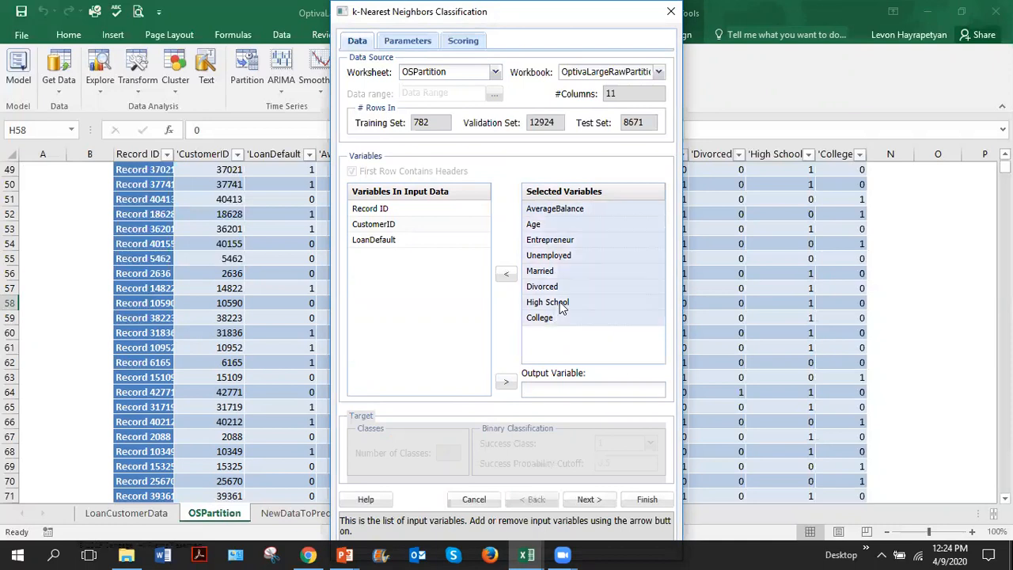
pyautogui.click(507, 276)
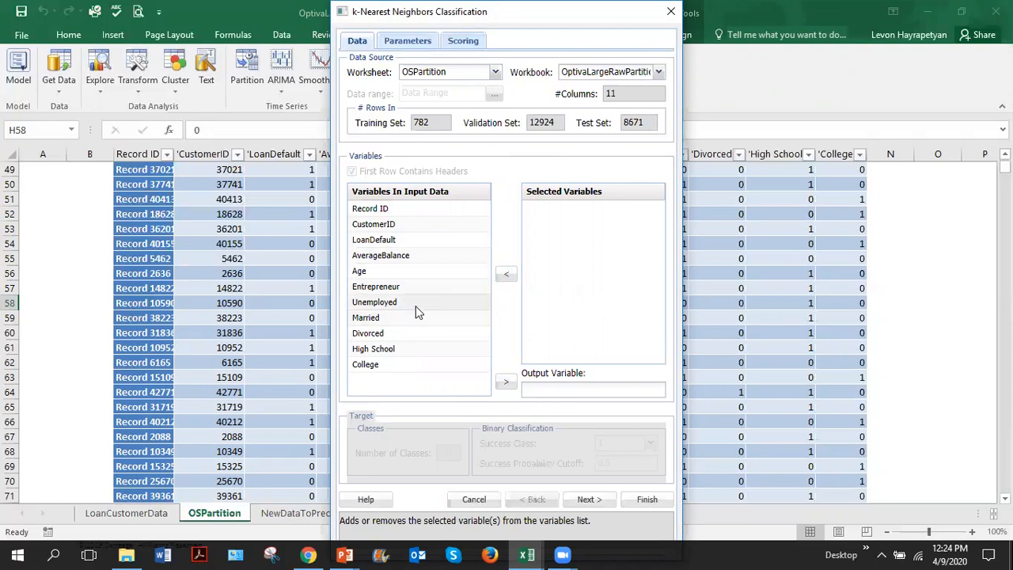
# Step: Add AverageBalance through College as the selected variables and assign LoanDefault as the output variable
pyautogui.click(395, 261)
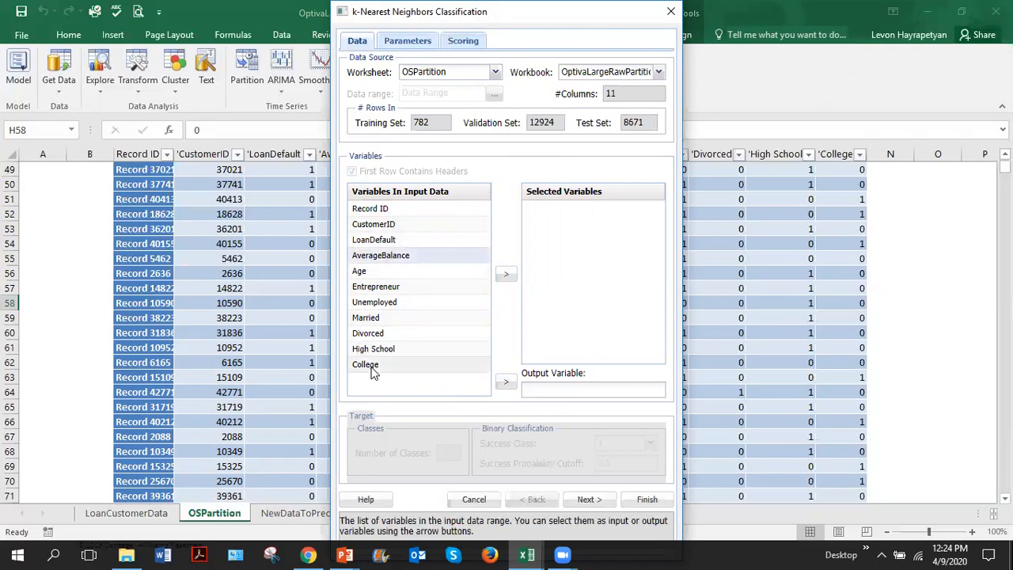
pyautogui.keyDown('shift'); pyautogui.click(373, 369); pyautogui.keyUp('shift')
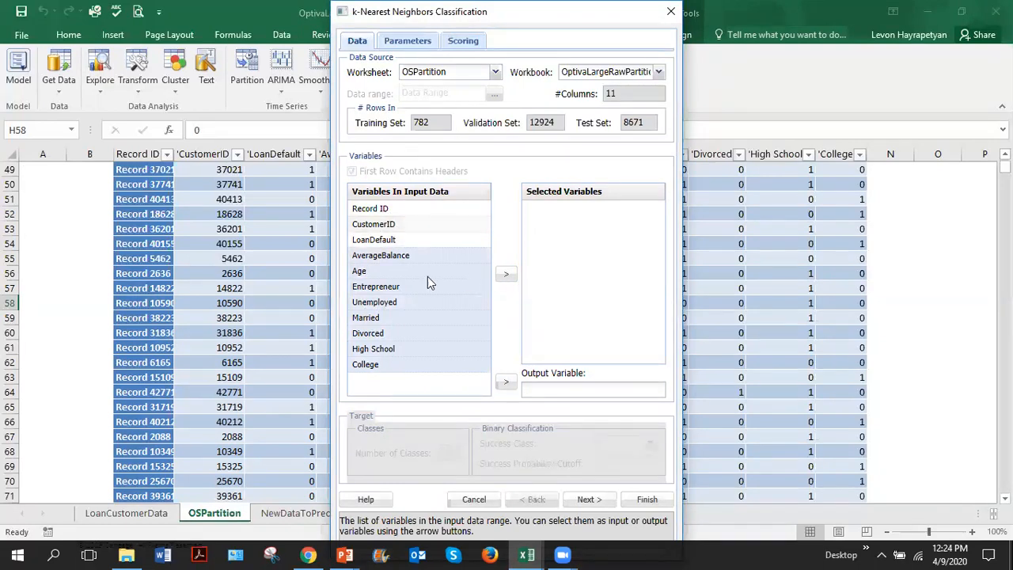
pyautogui.click(508, 275)
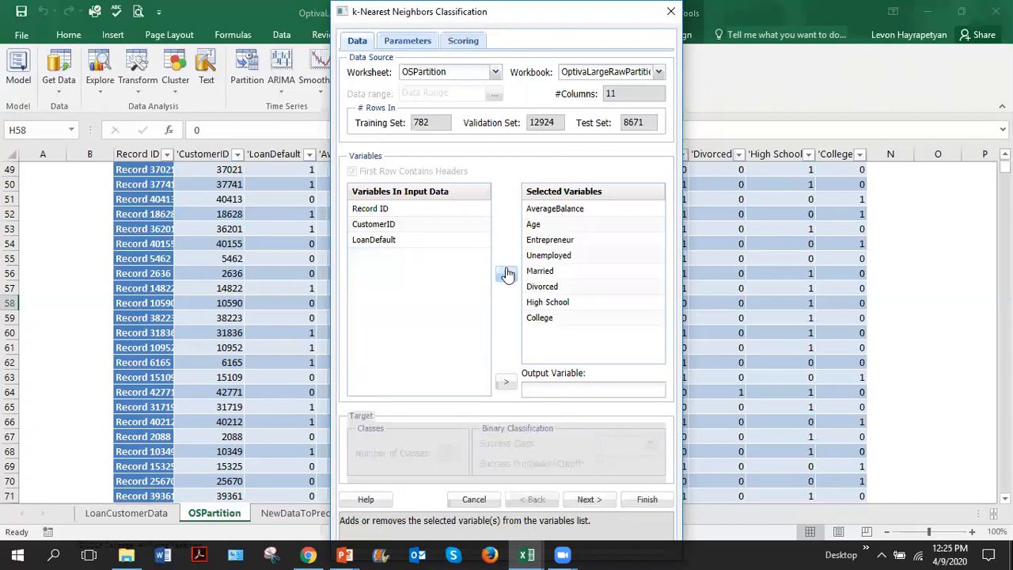
pyautogui.click(368, 242)
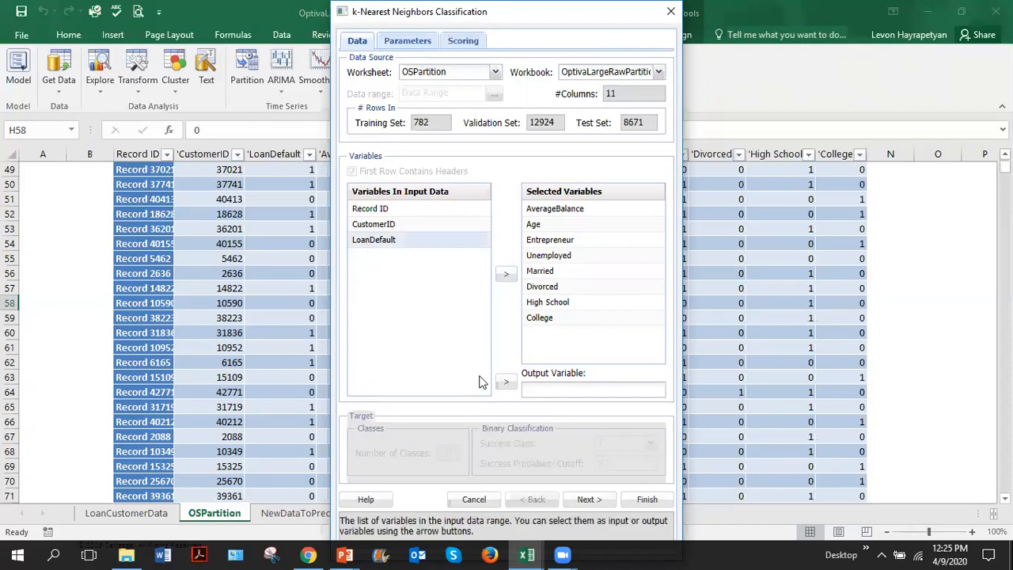
pyautogui.click(507, 386)
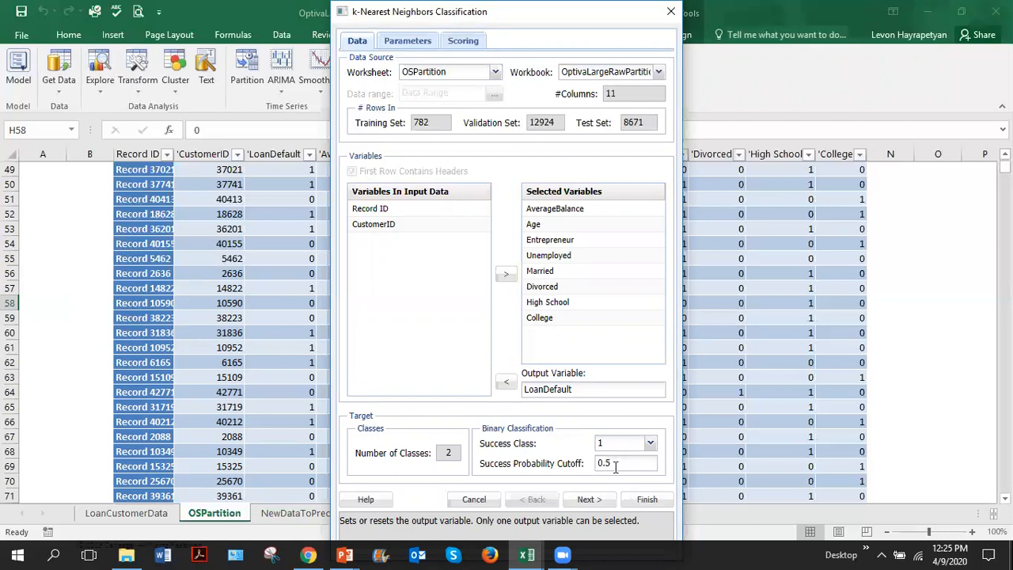
# Step: Proceed to the k-NN parameters and set a Fixed K search with 5 neighbors
pyautogui.click(590, 500)
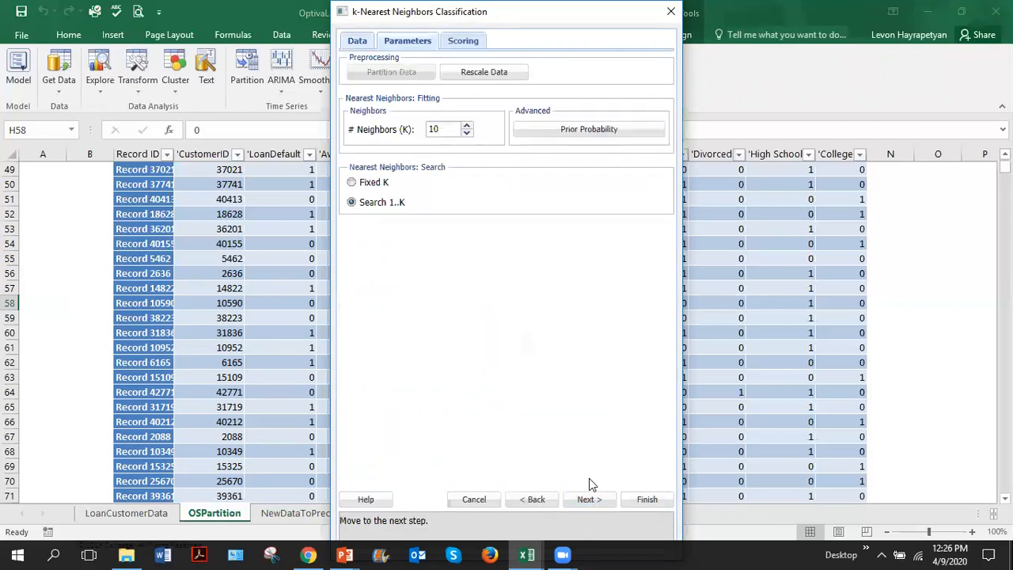
pyautogui.click(352, 182)
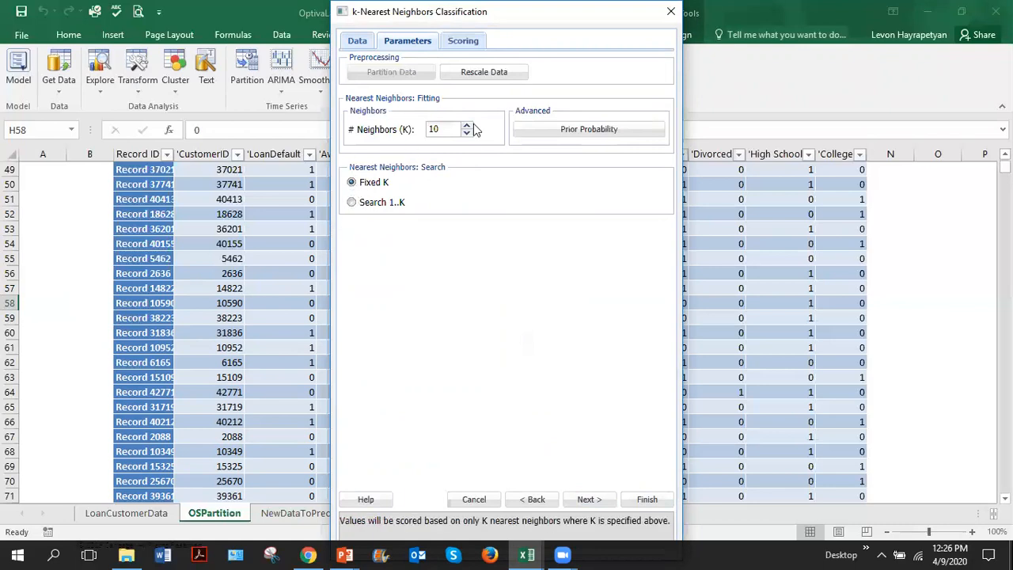
pyautogui.moveTo(448, 128); pyautogui.dragTo(422, 138)
pyautogui.write('5')
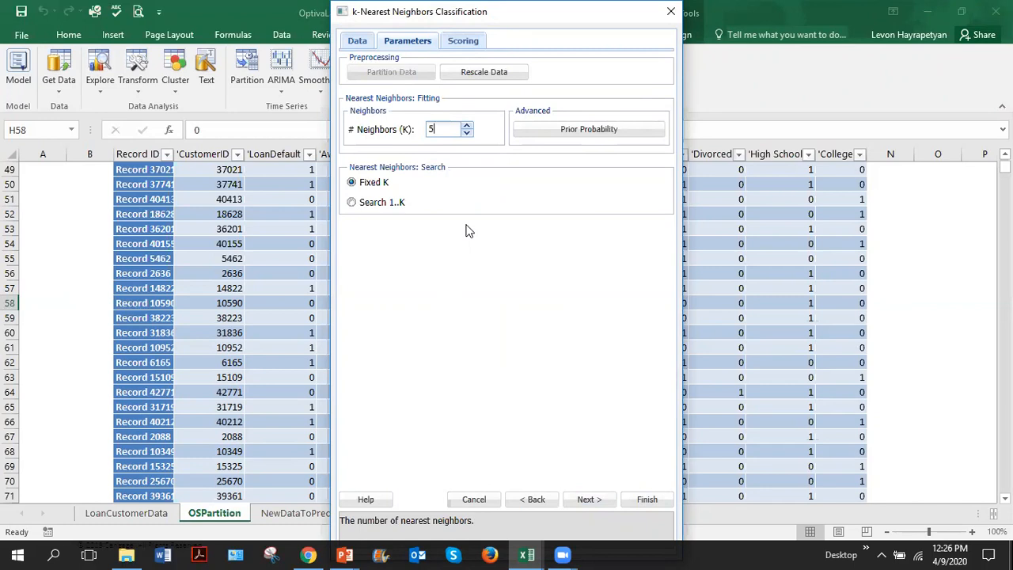
# Step: Set the number of neighbors to 10 with the Search 1..K option and proceed to the scoring settings
pyautogui.click(467, 125)
pyautogui.click(467, 125)
pyautogui.click(467, 125)
pyautogui.click(467, 125)
pyautogui.click(467, 126)
pyautogui.click(353, 203)
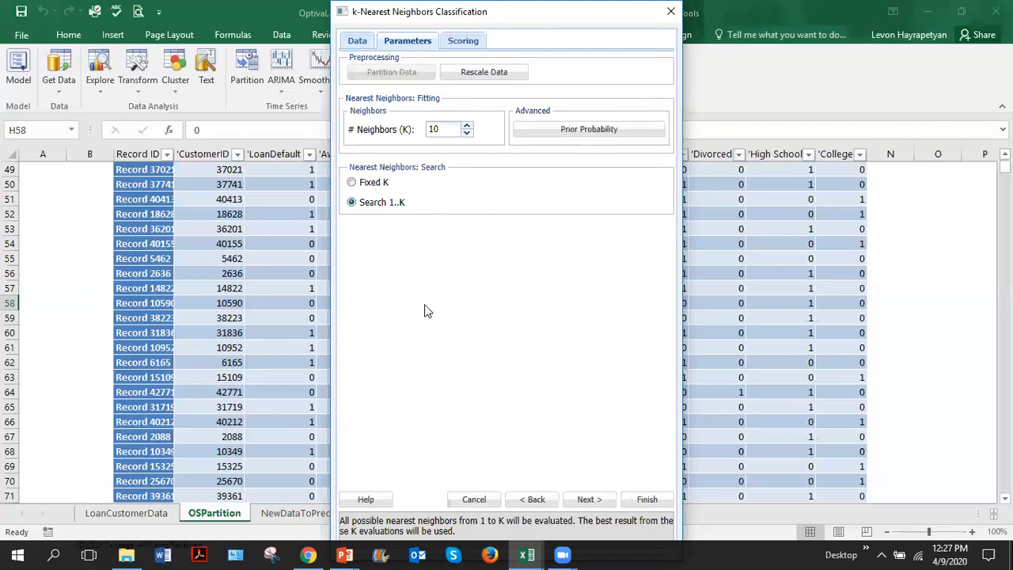
pyautogui.click(594, 502)
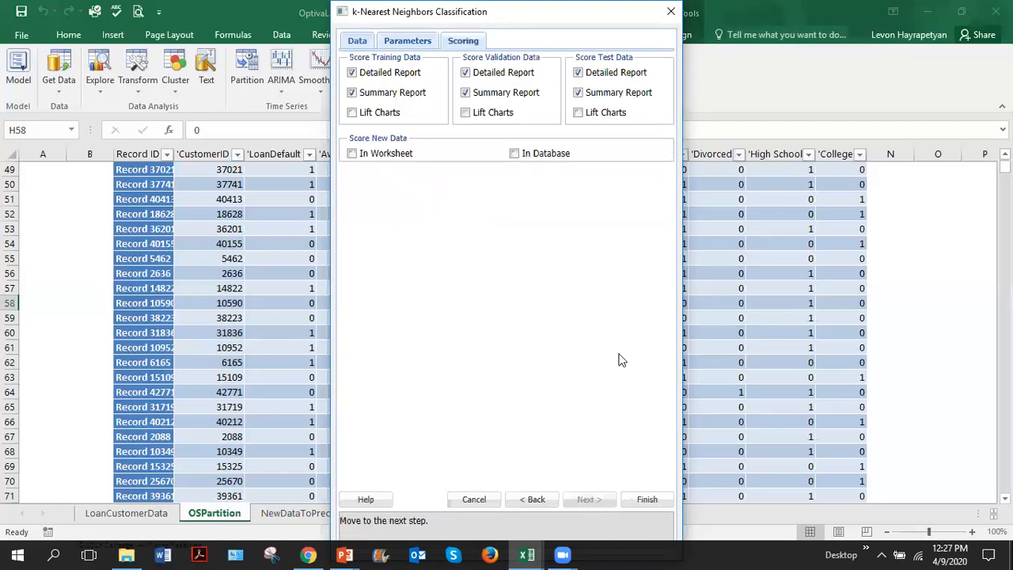
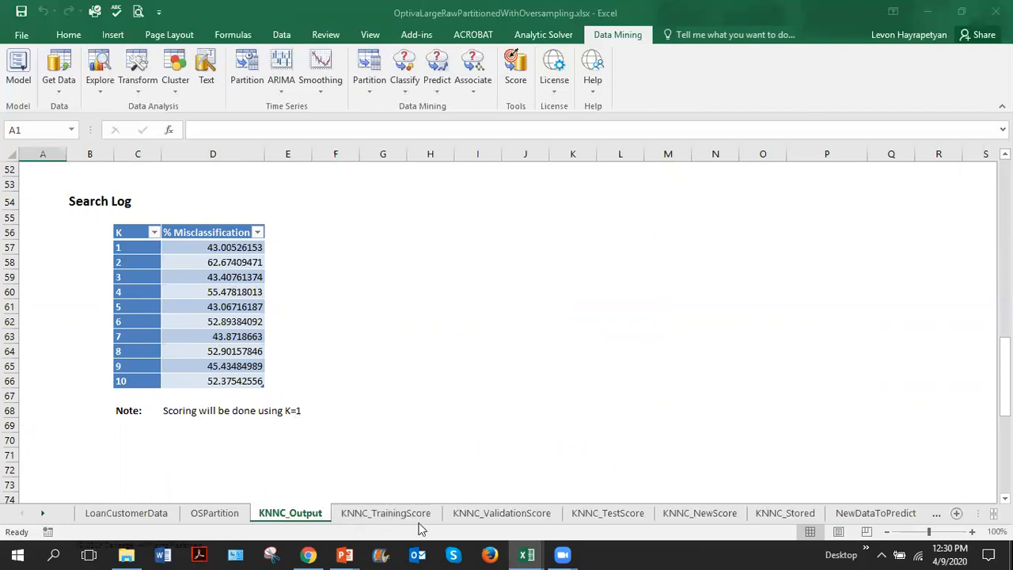
# Step: Look through the KNNC_TrainingScore, KNNC_ValidationScore and KNNC_TestScore sheets
pyautogui.click(389, 515)
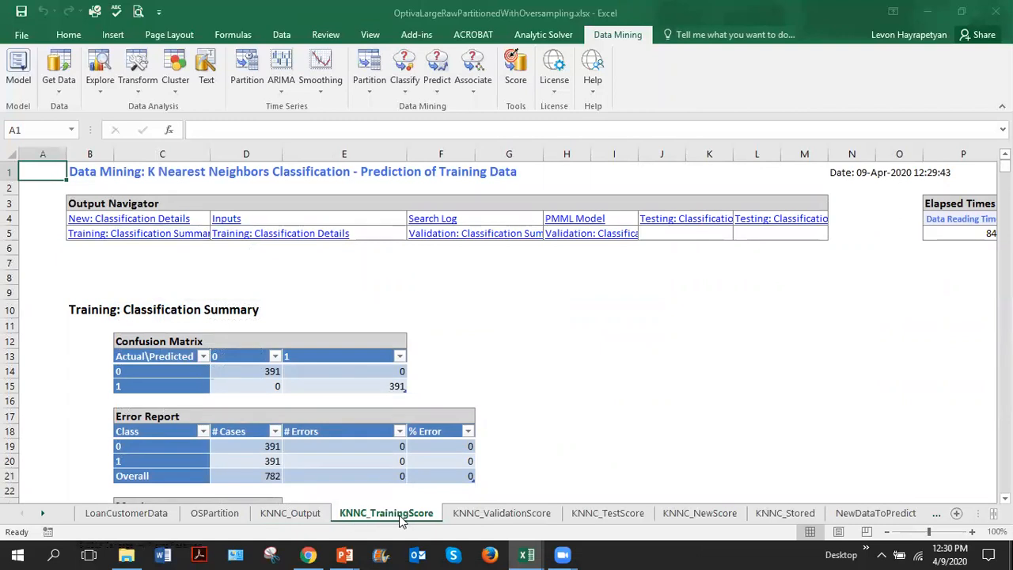
pyautogui.click(481, 518)
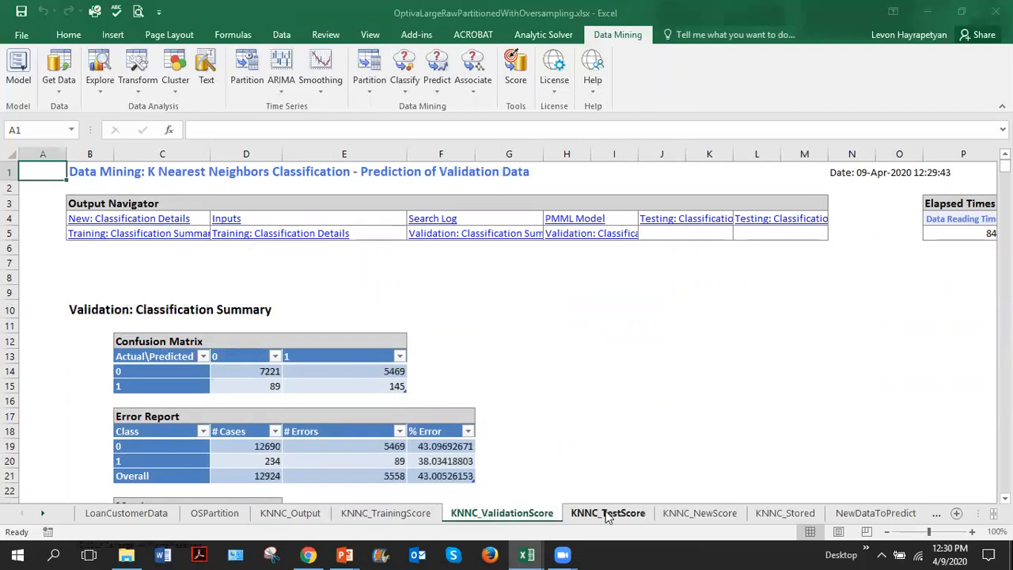
pyautogui.click(608, 514)
# Step: Examine the training classification summary, checking the correct and misclassified cells of the confusion matrix
pyautogui.click(384, 515)
pyautogui.scroll(-3, 490, 434)
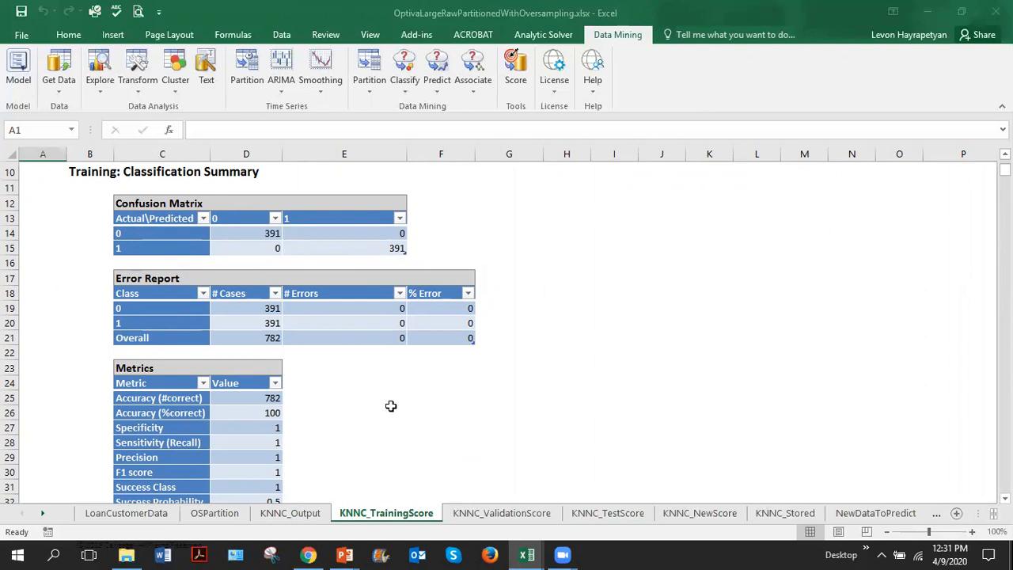
pyautogui.scroll(2, 385, 407)
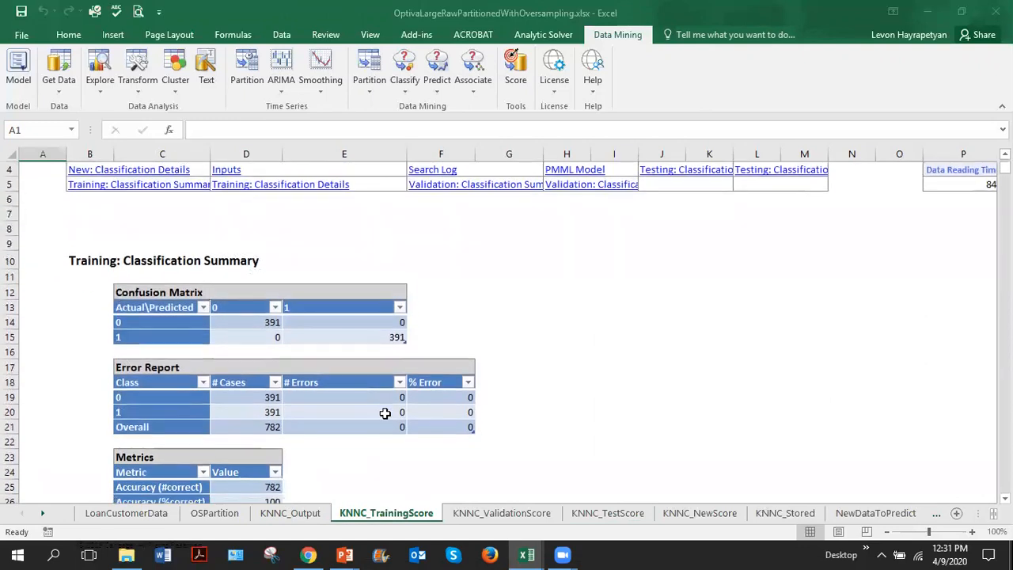
pyautogui.scroll(-2, 515, 417)
pyautogui.scroll(2, 507, 418)
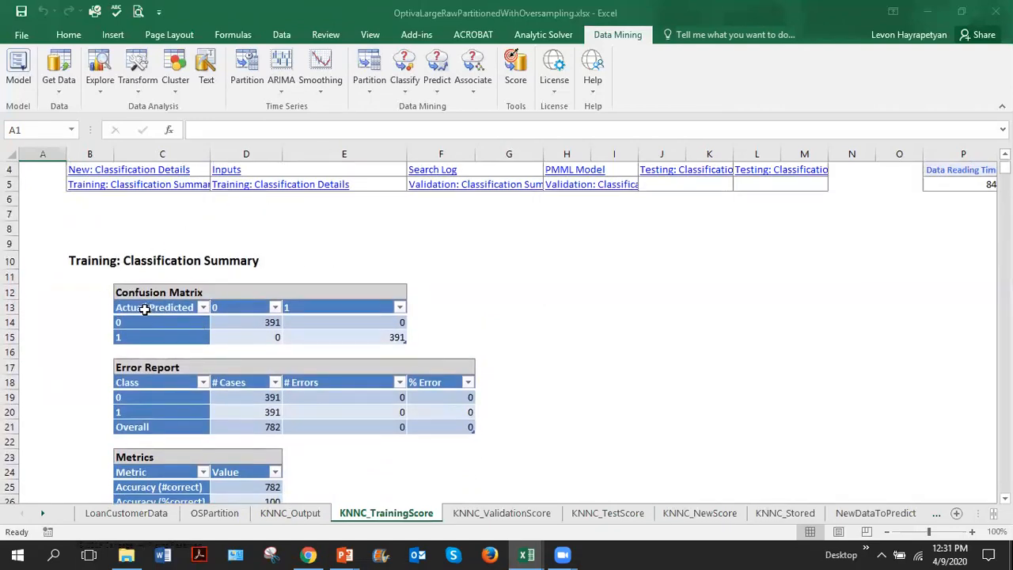
pyautogui.moveTo(133, 291); pyautogui.dragTo(369, 342)
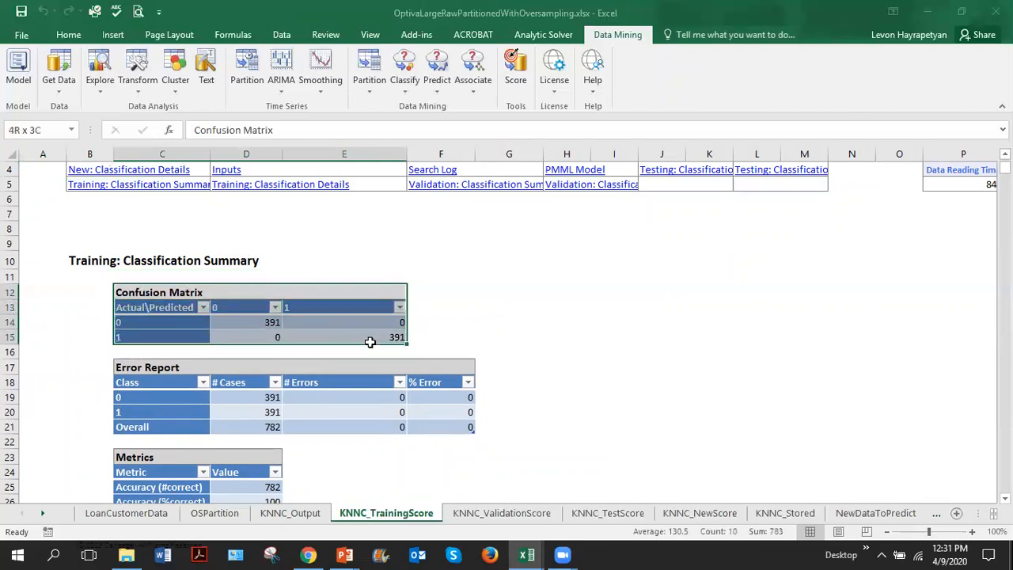
pyautogui.click(645, 336)
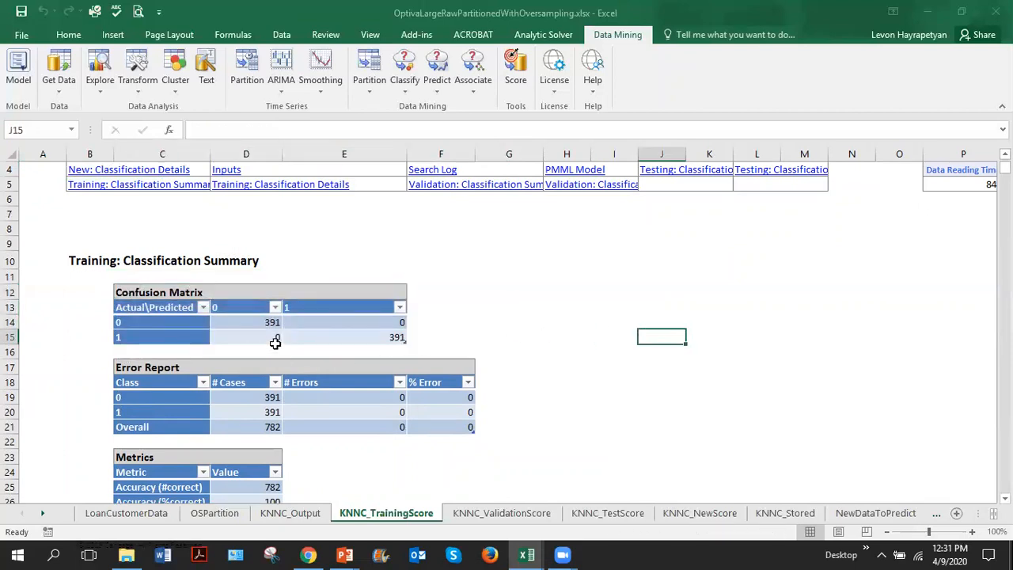
pyautogui.click(275, 340)
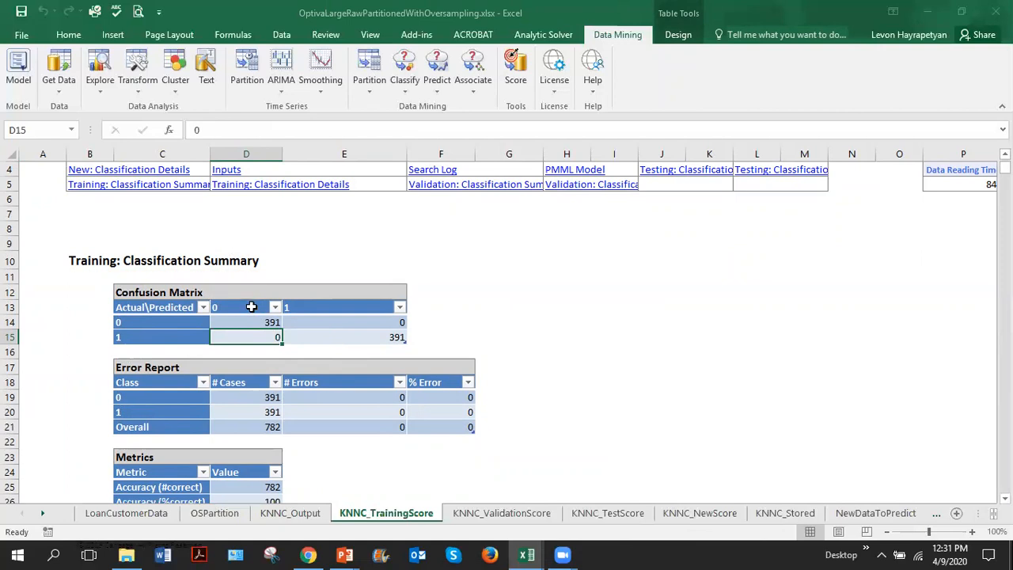
pyautogui.click(361, 318)
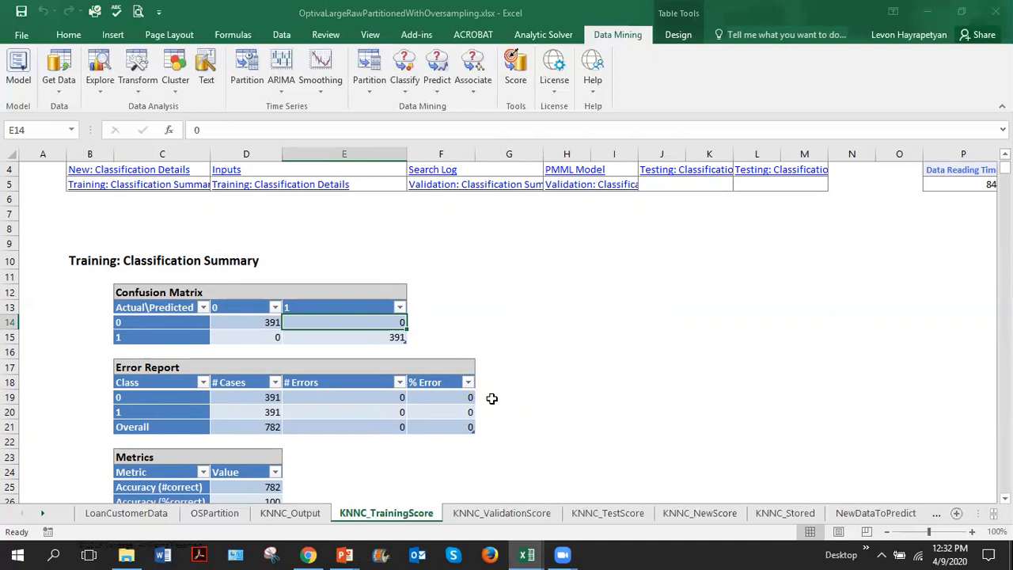
pyautogui.moveTo(248, 323); pyautogui.dragTo(315, 338)
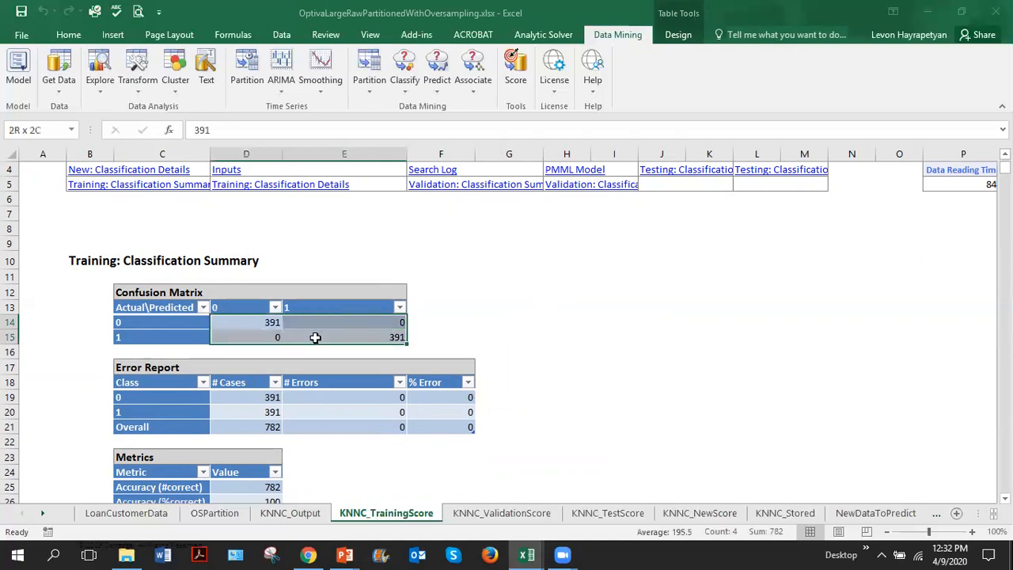
pyautogui.click(564, 409)
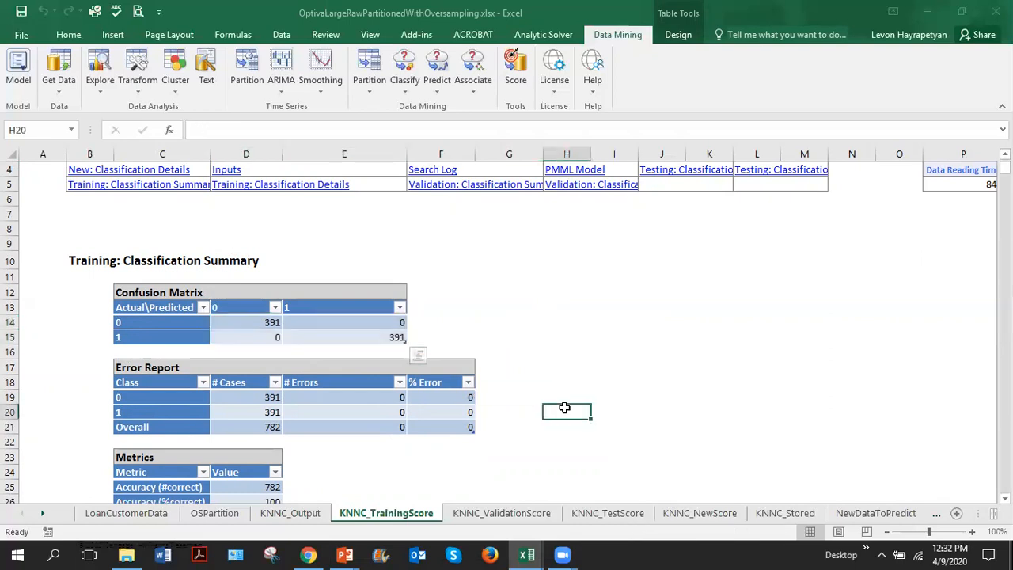
# Step: Examine the confusion matrices and error reports for the validation and test data
pyautogui.click(501, 513)
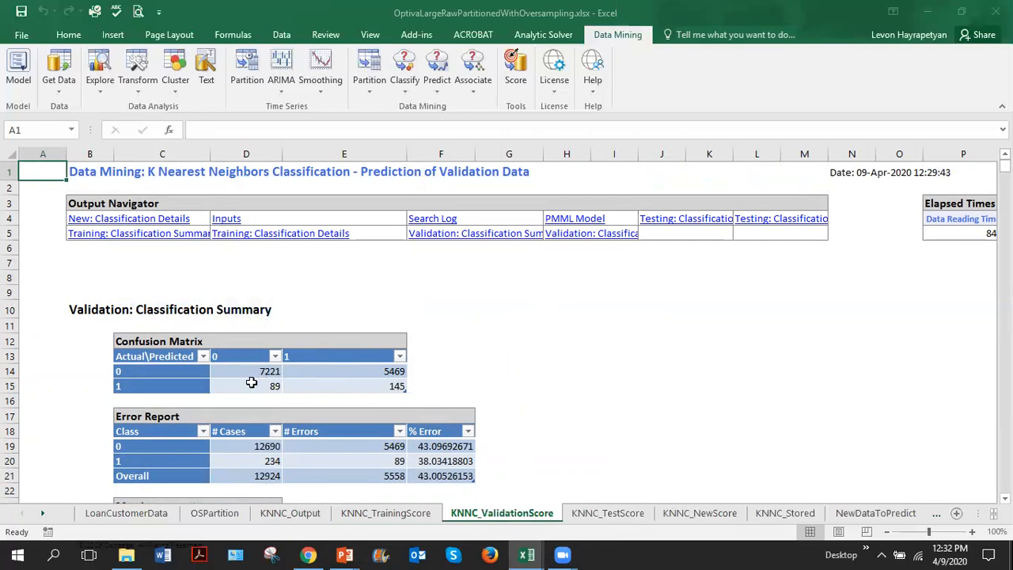
pyautogui.click(277, 385)
pyautogui.click(388, 368)
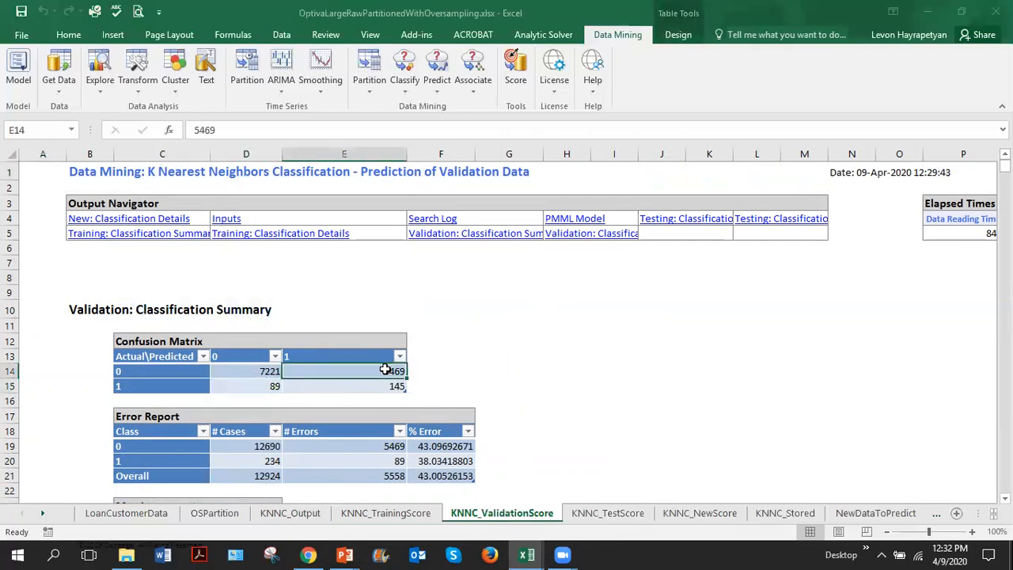
pyautogui.click(271, 382)
pyautogui.click(614, 513)
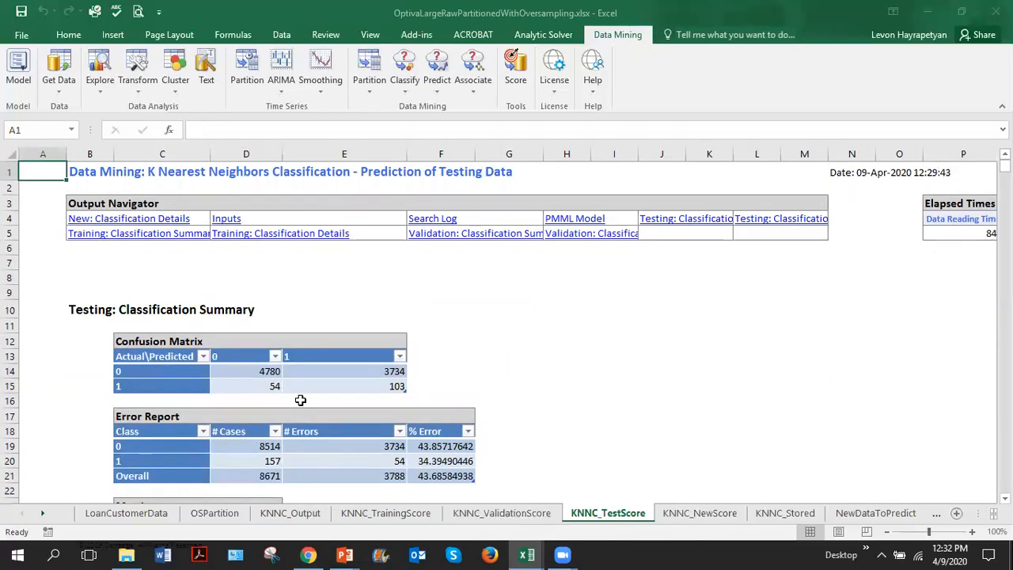
pyautogui.scroll(-3, 443, 394)
pyautogui.scroll(-2, 442, 393)
pyautogui.scroll(4, 437, 400)
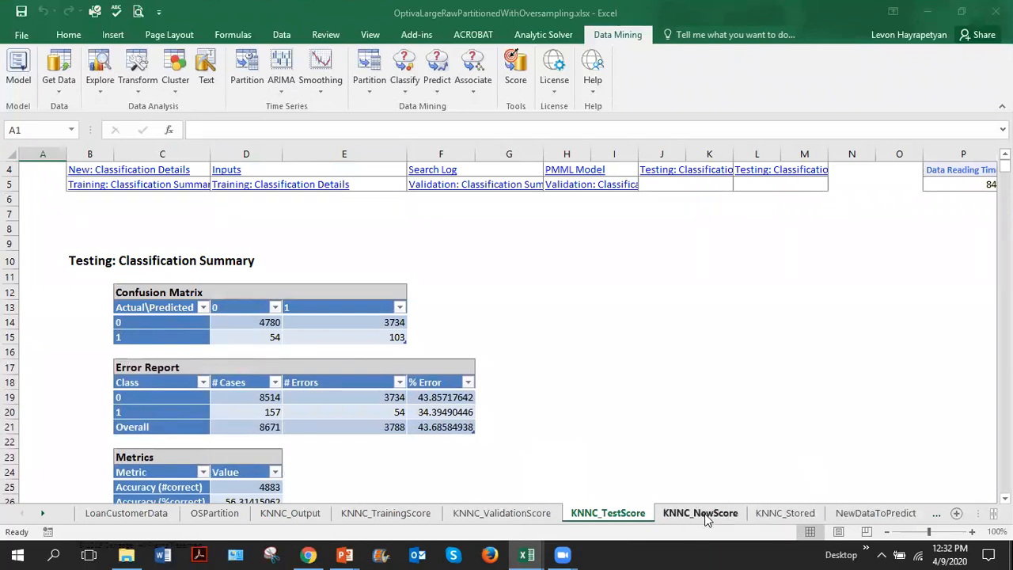
# Step: Review the new customer records on the NewDataToPredict sheet
pyautogui.click(876, 515)
pyautogui.scroll(-1, 485, 267)
pyautogui.scroll(1, 485, 267)
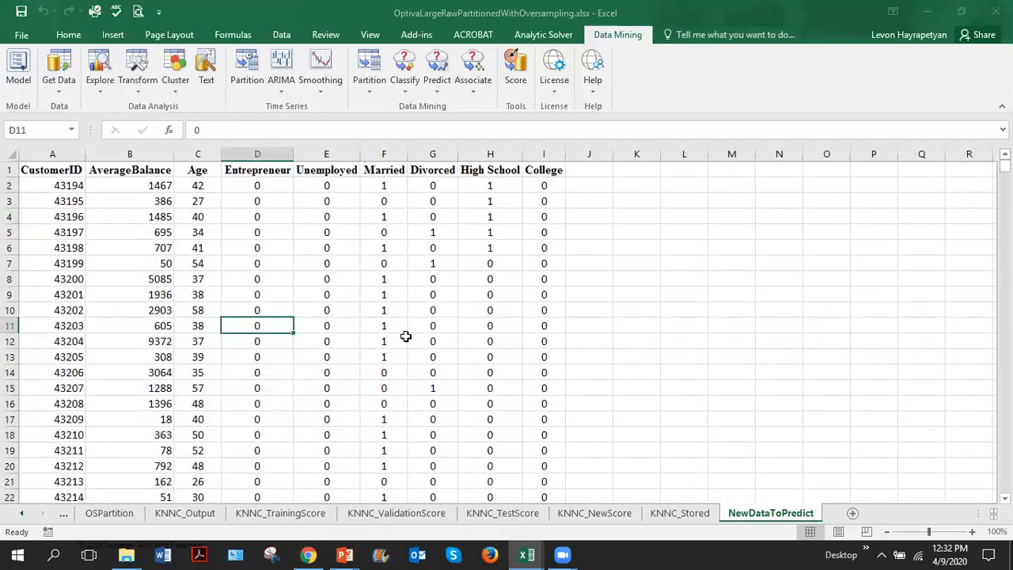
pyautogui.scroll(-3, 133, 264)
pyautogui.scroll(-1, 133, 264)
pyautogui.scroll(4, 135, 268)
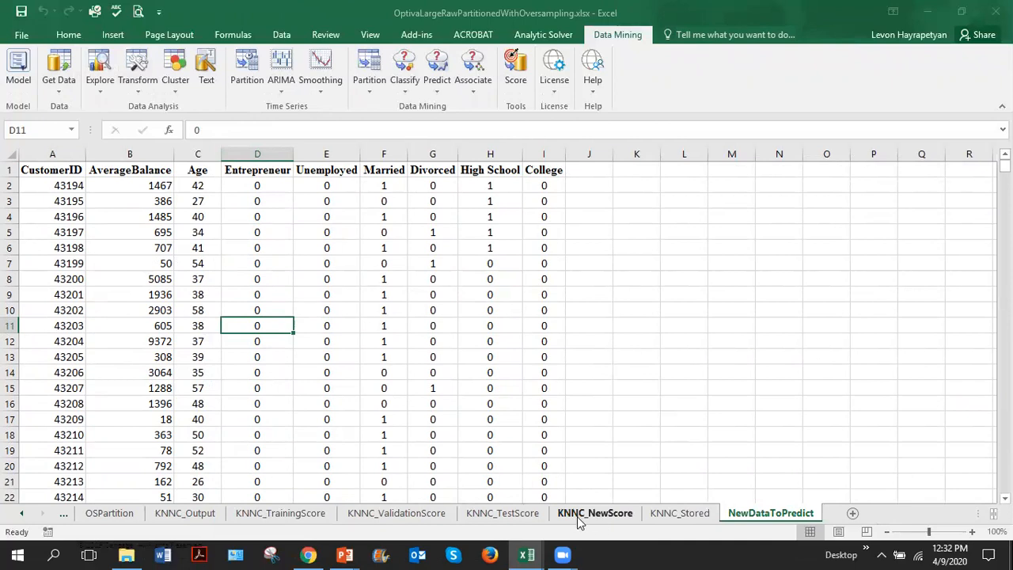
# Step: Review the predicted LoanDefault classes and posterior probabilities for the new records on the KNNC_NewScore sheet
pyautogui.click(609, 520)
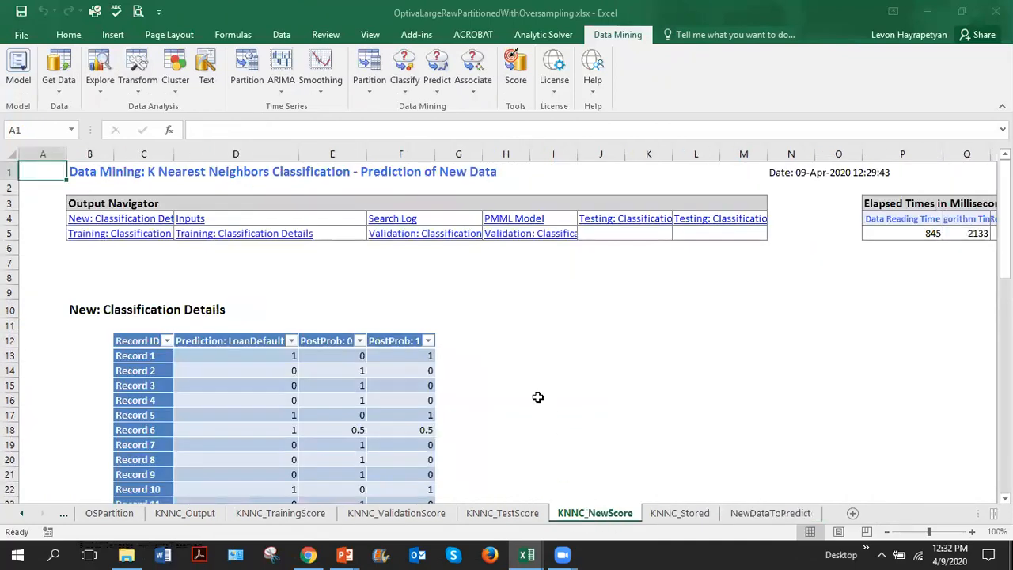
pyautogui.scroll(-4, 544, 399)
pyautogui.scroll(2, 545, 399)
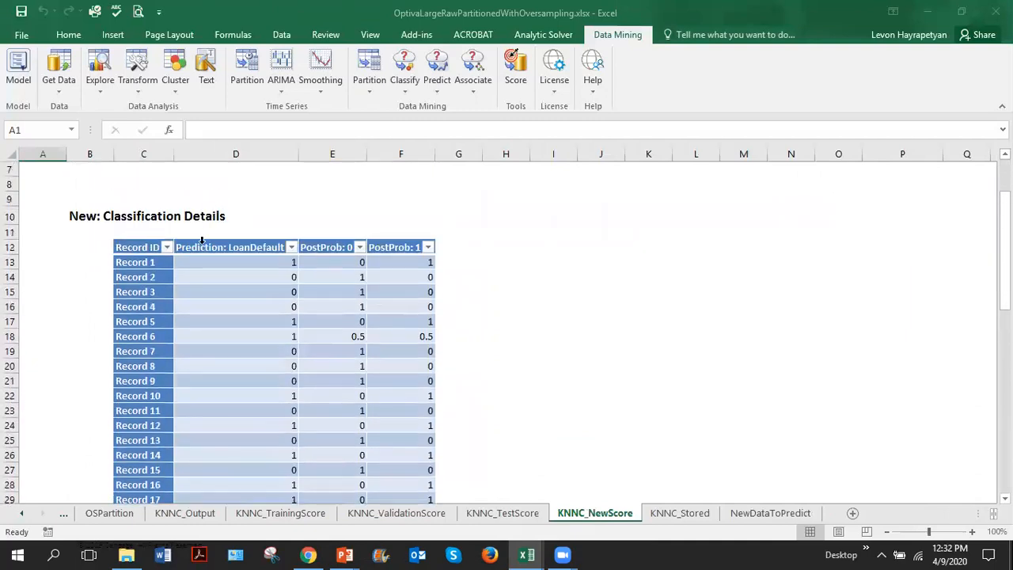
pyautogui.scroll(-6, 142, 301)
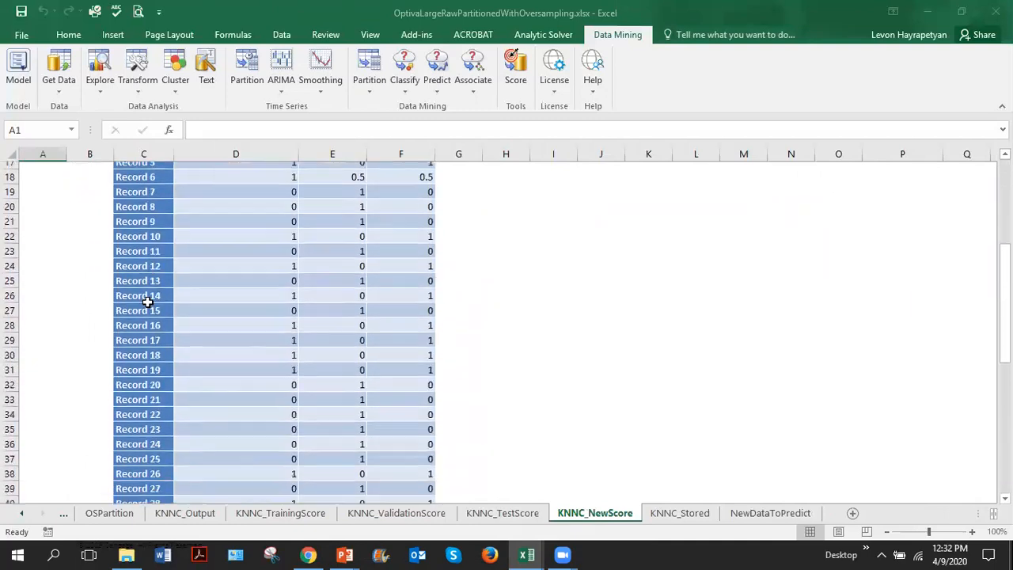
pyautogui.scroll(5, 149, 419)
pyautogui.scroll(1, 149, 401)
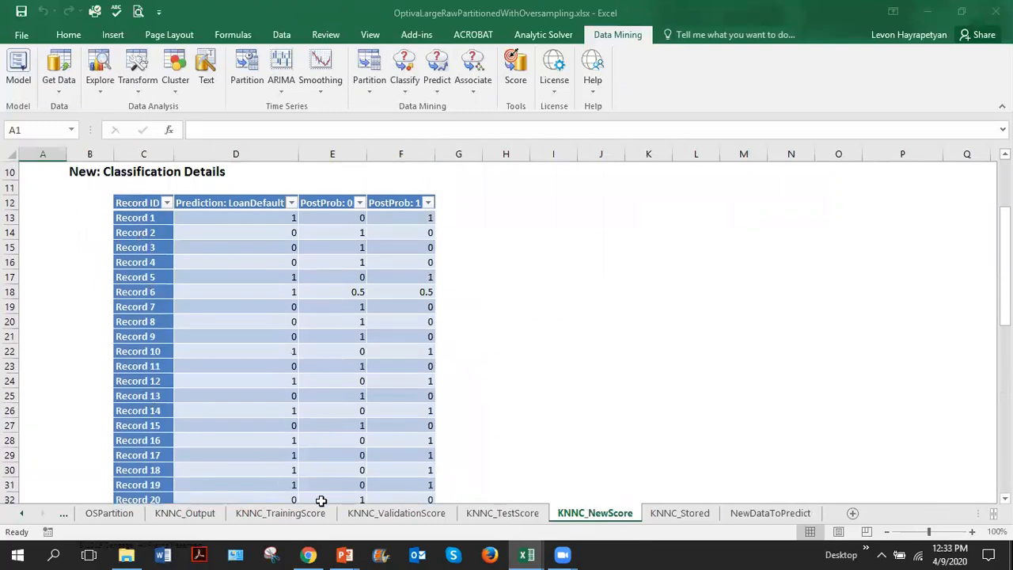
# Step: Compare the customer rows in NewDataToPredict with the predictions for Record 1 and Record 2 in KNNC_NewScore
pyautogui.click(782, 515)
pyautogui.scroll(-6, 237, 301)
pyautogui.scroll(6, 200, 325)
pyautogui.scroll(-5, 199, 325)
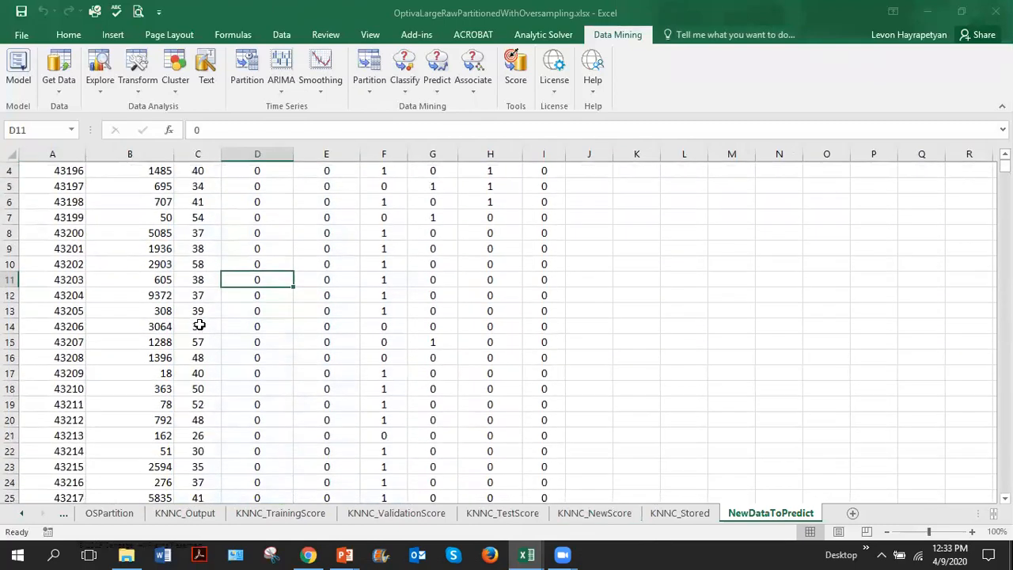
pyautogui.scroll(5, 200, 325)
pyautogui.scroll(-1, 199, 324)
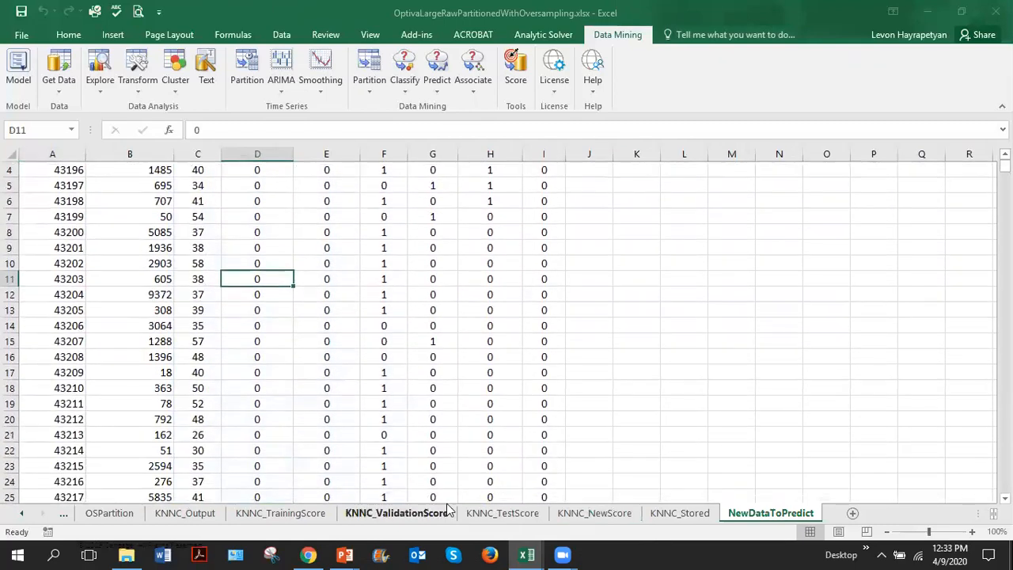
pyautogui.click(595, 514)
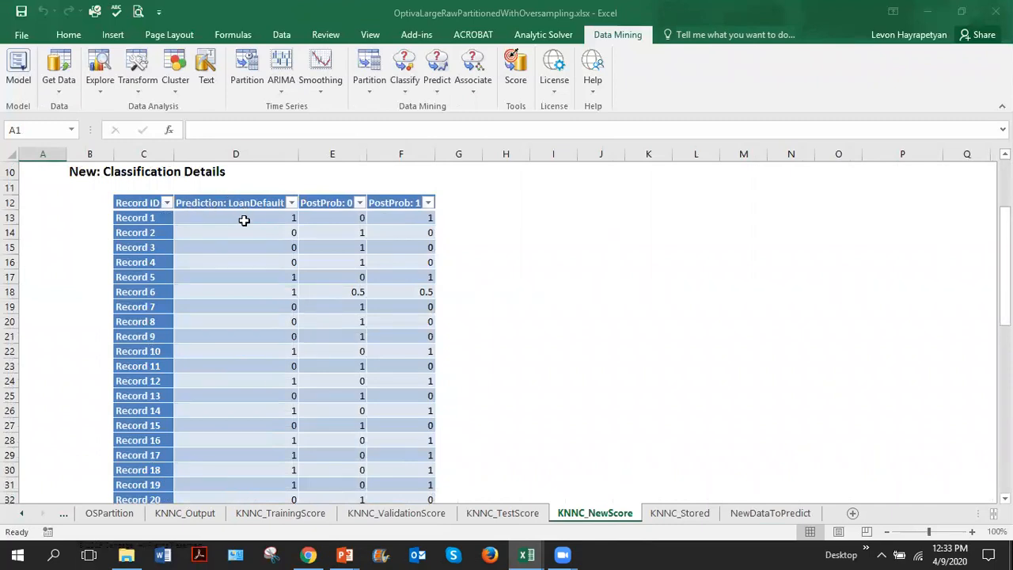
pyautogui.click(274, 222)
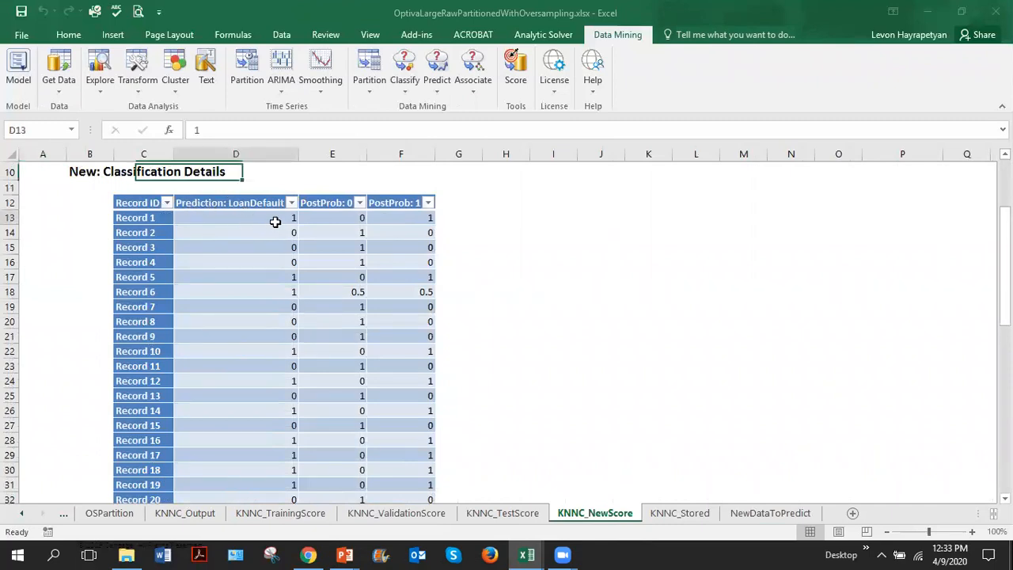
pyautogui.click(136, 217)
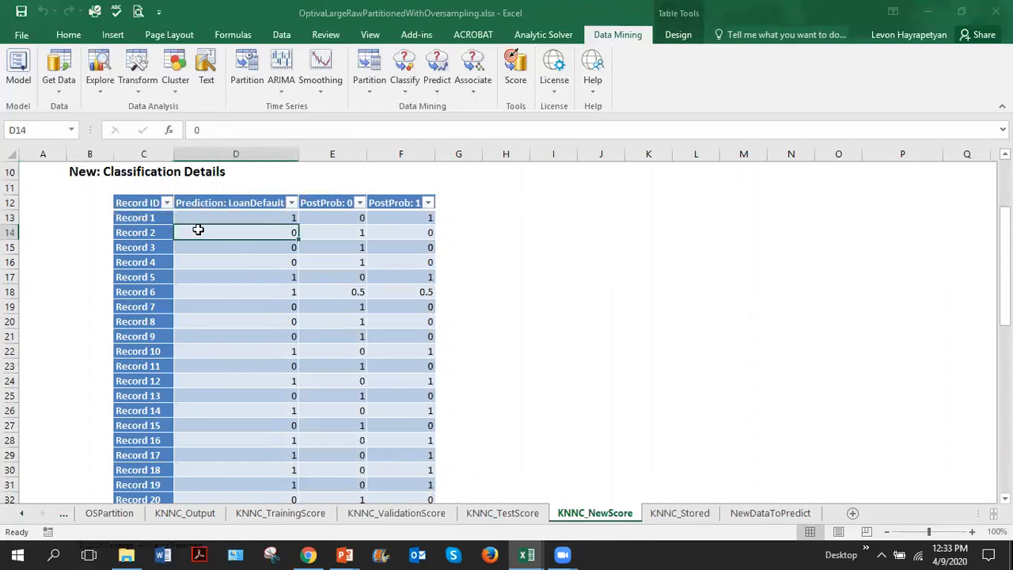
pyautogui.click(148, 232)
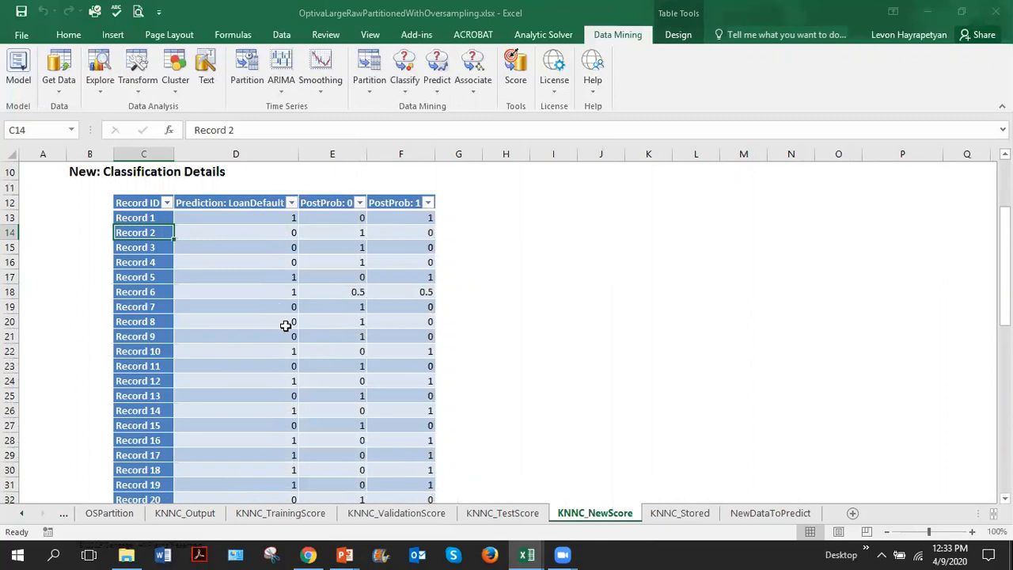
# Step: Copy the Prediction: LoanDefault column with its header from KNNC_NewScore into a widened column J of NewDataToPredict, starting at J1
pyautogui.click(234, 203)
pyautogui.moveTo(233, 203); pyautogui.dragTo(262, 478)
pyautogui.hotkey('ctrl', 'c')
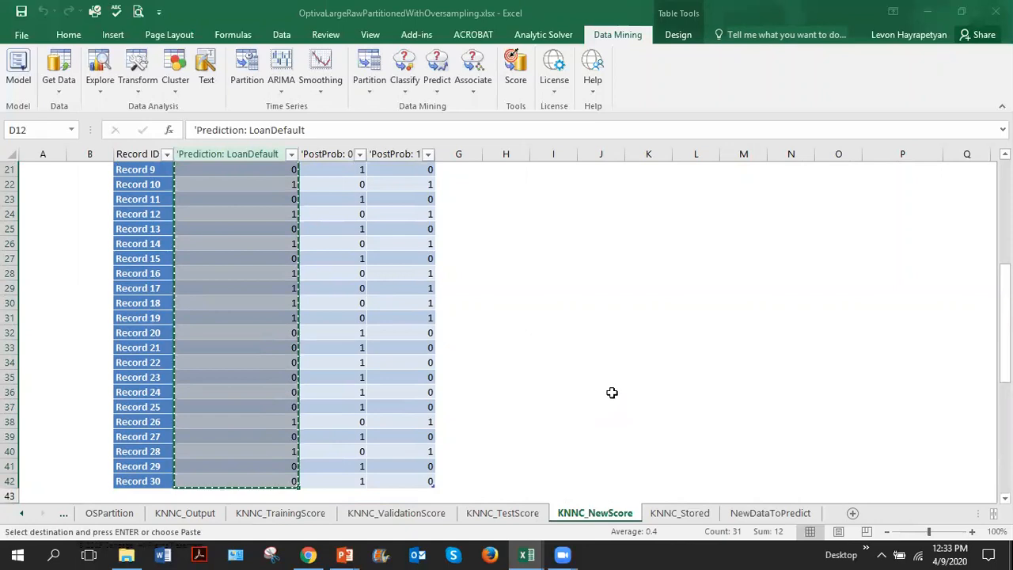
pyautogui.click(772, 513)
pyautogui.scroll(1, 371, 409)
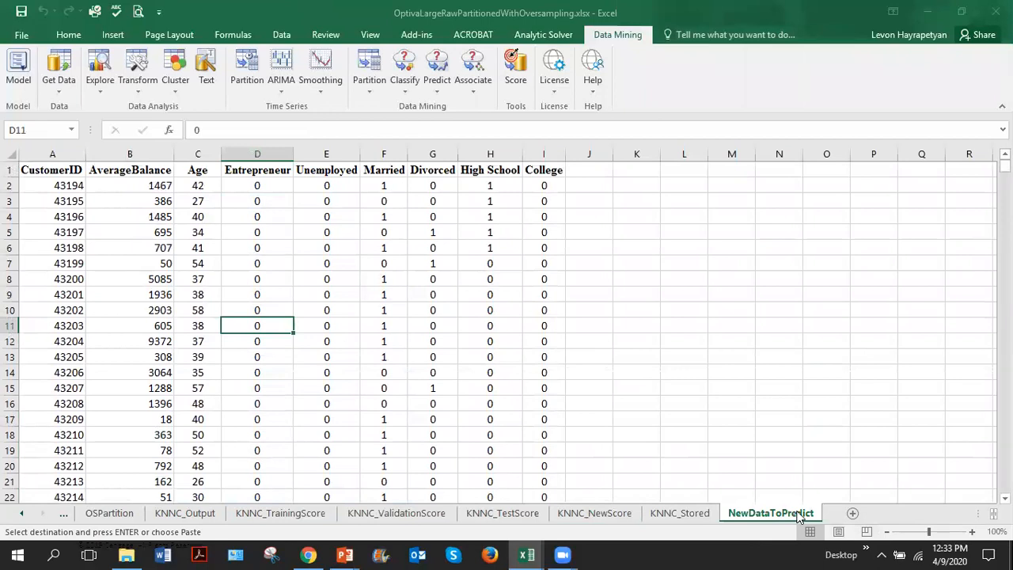
pyautogui.moveTo(612, 154); pyautogui.dragTo(649, 153)
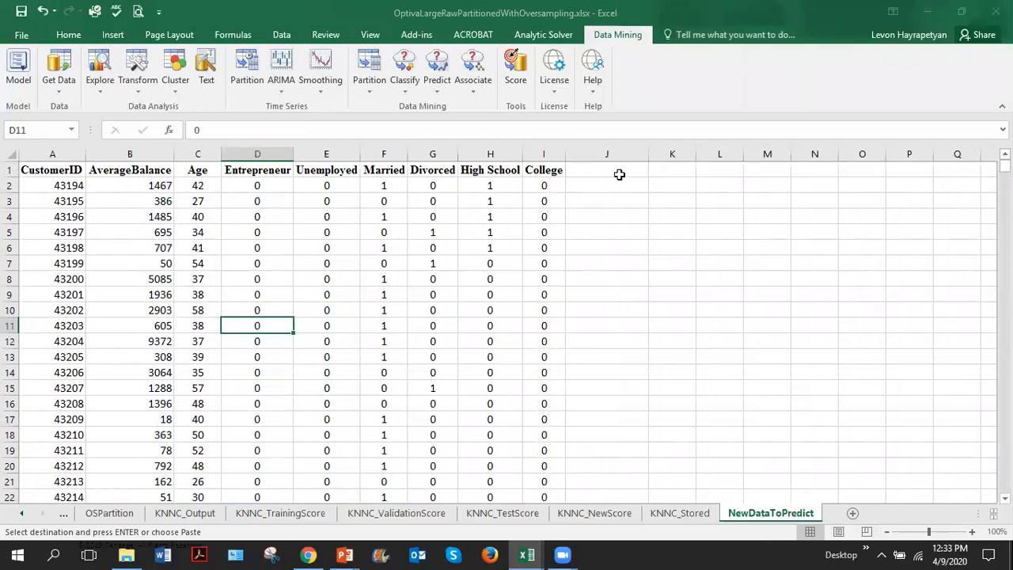
pyautogui.click(617, 173)
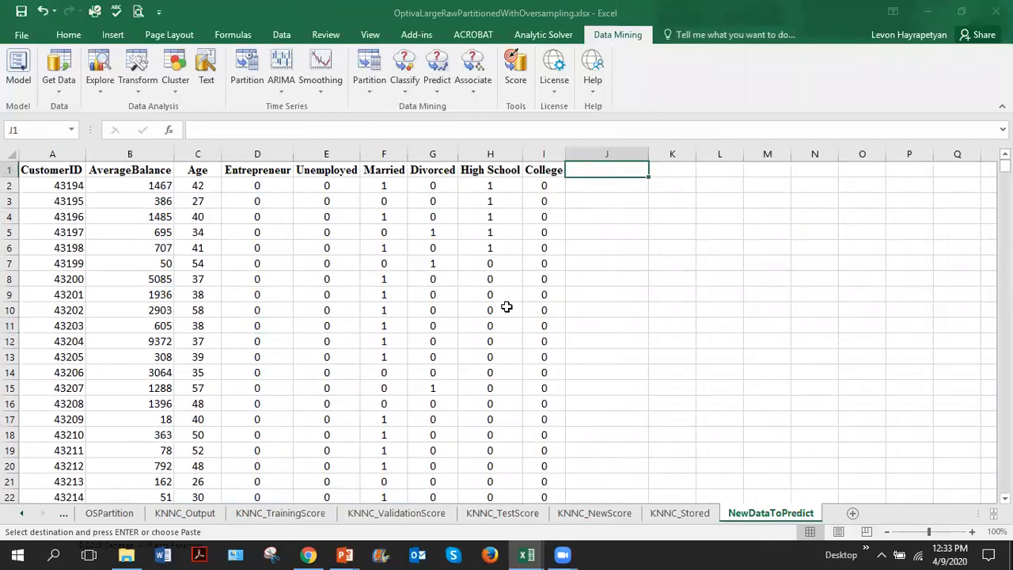
pyautogui.hotkey('ctrl', 'v')
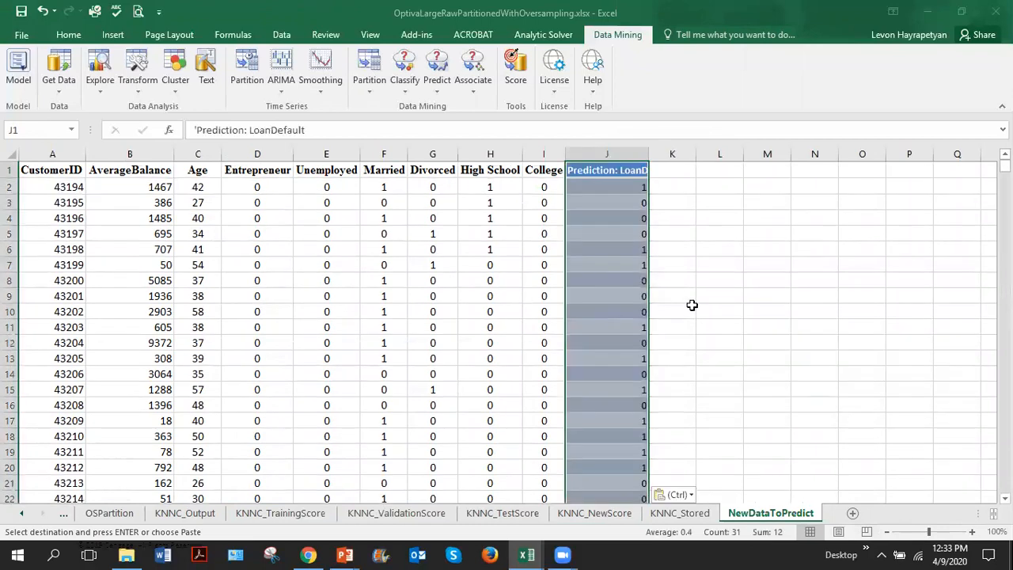
# Step: Examine the LoanDefault predictions in column J against their customer records, checking rows 16, 18 and 19 of NewDataToPredict
pyautogui.click(720, 280)
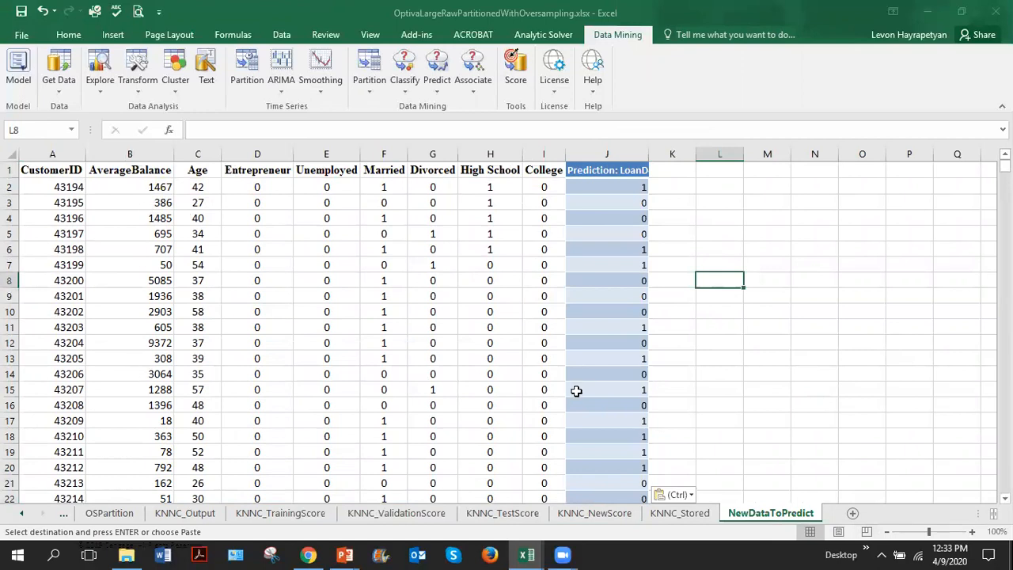
pyautogui.scroll(-1, 332, 368)
pyautogui.scroll(-2, 333, 368)
pyautogui.click(68, 344)
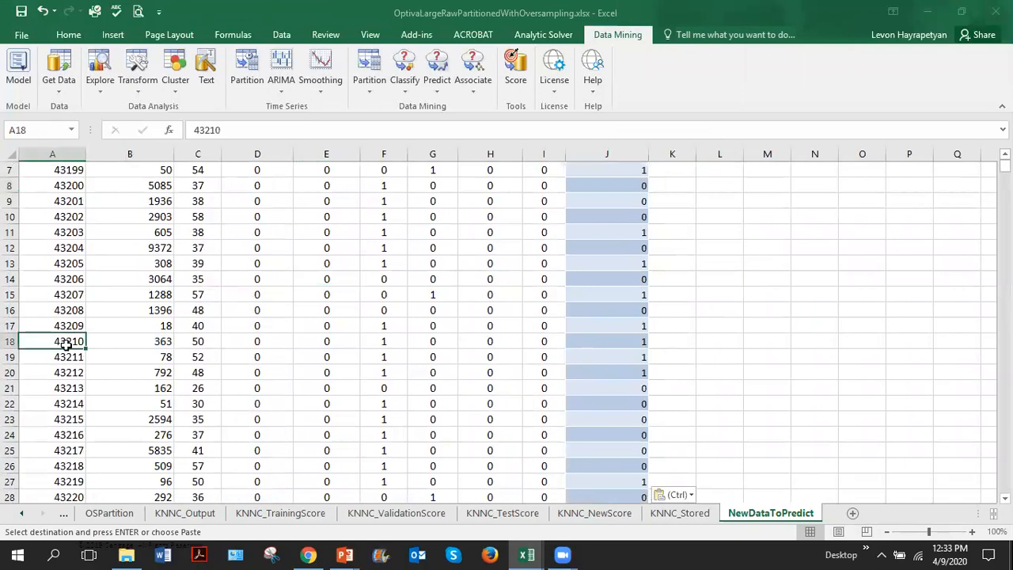
pyautogui.click(645, 342)
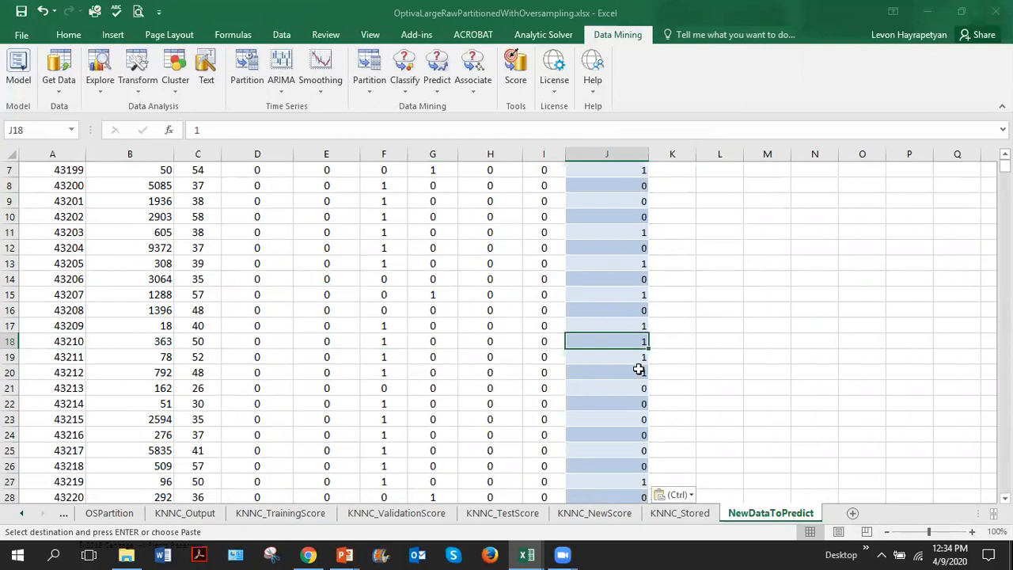
pyautogui.click(641, 312)
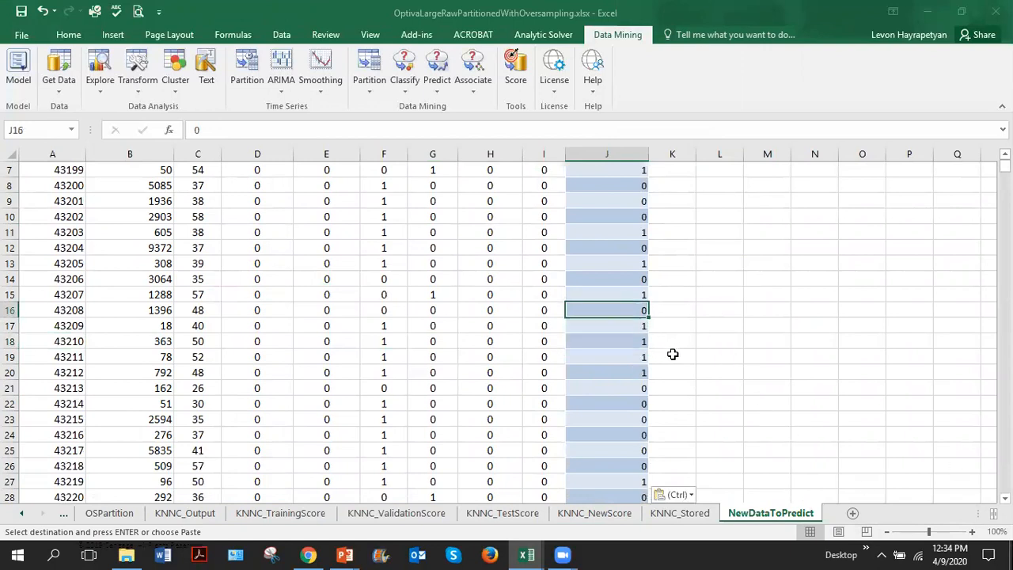
pyautogui.click(636, 355)
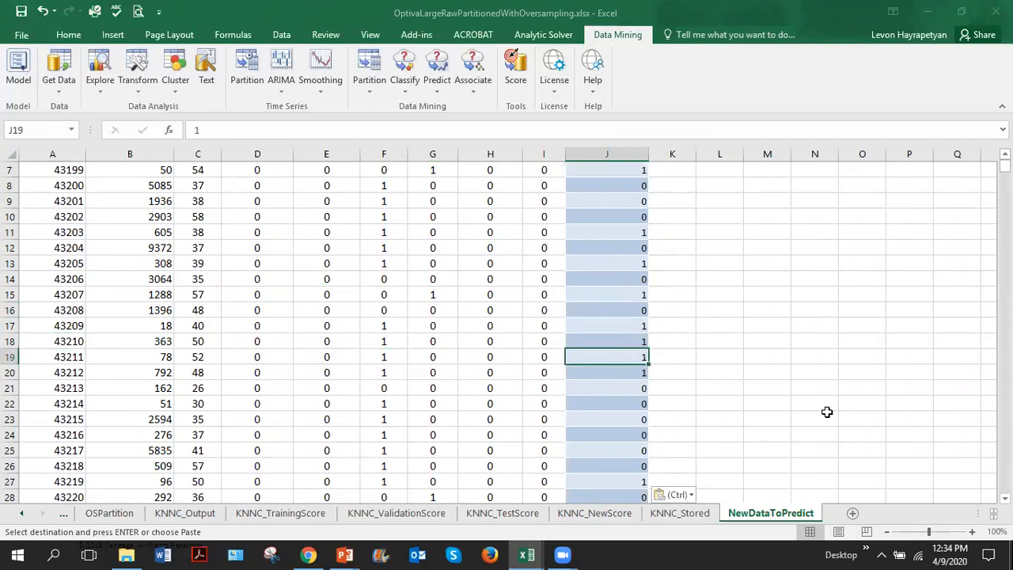
pyautogui.scroll(2, 827, 412)
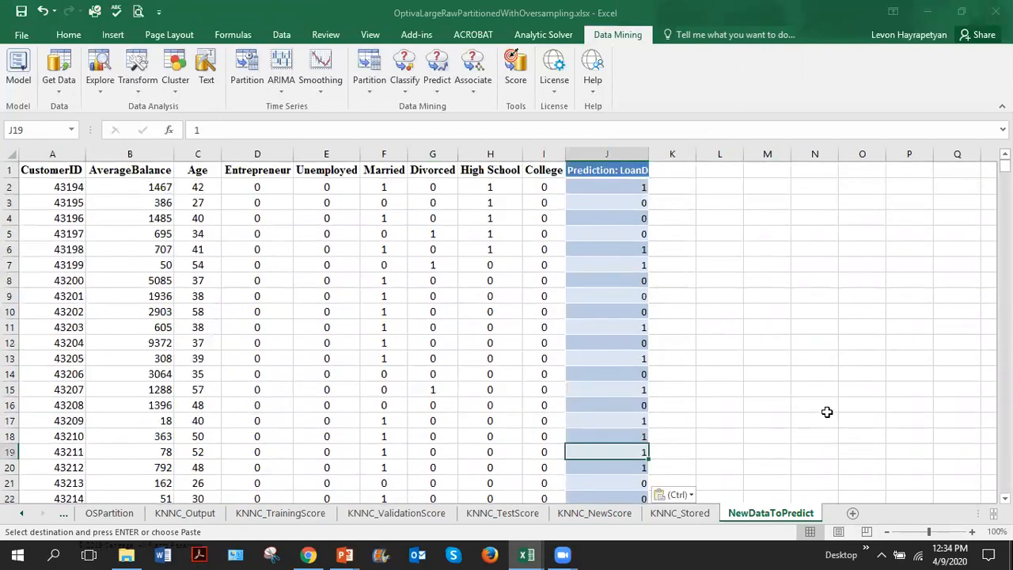